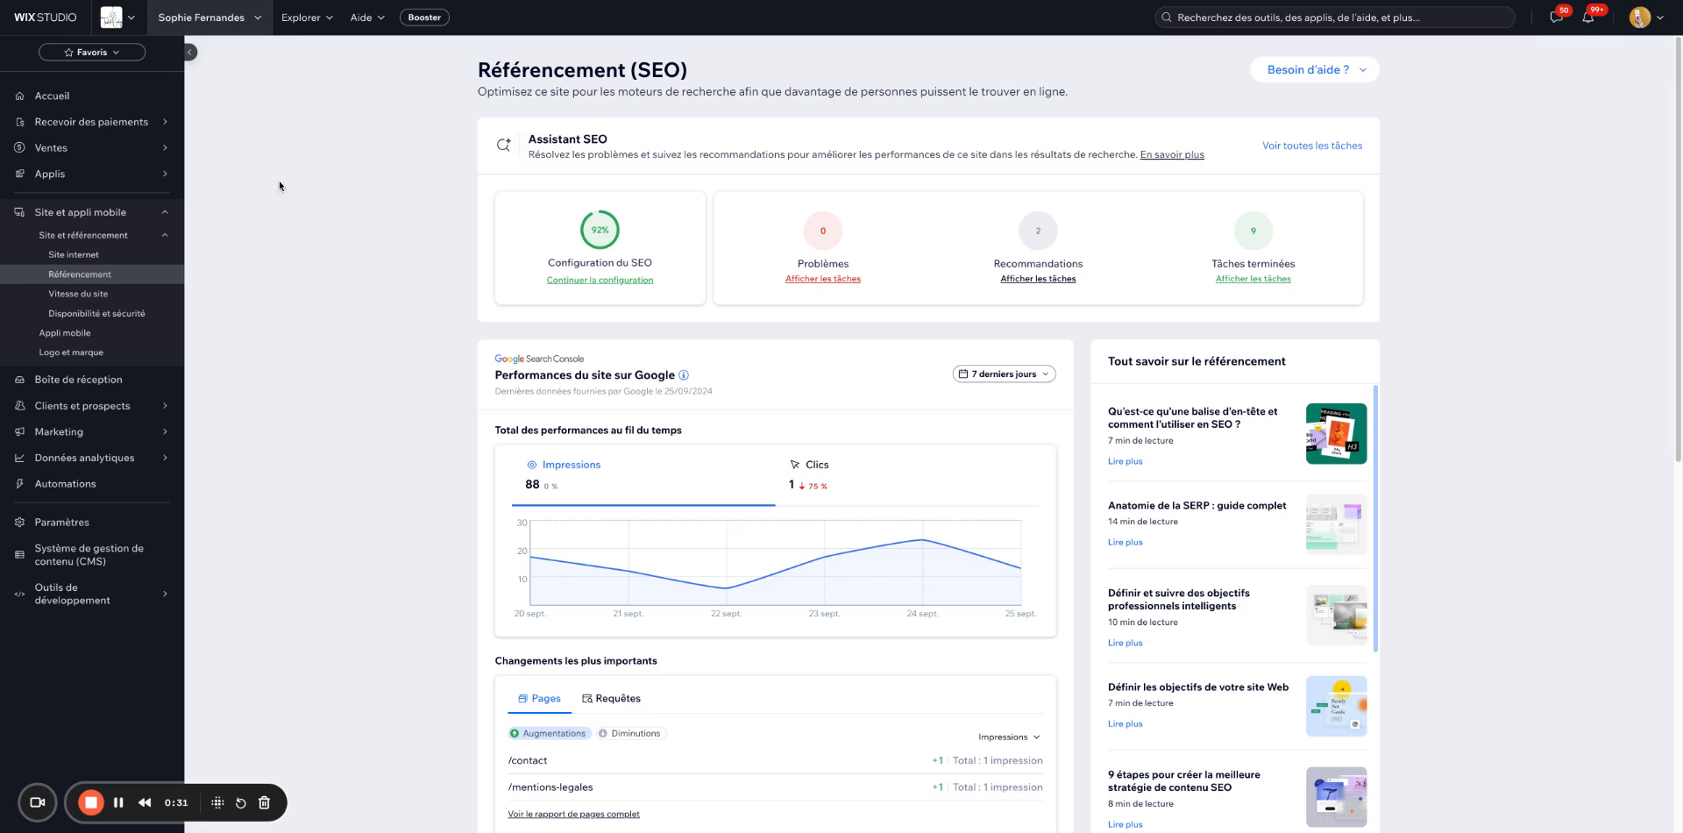
# Clear the accidental title text selection and go to the dashboard home page.
pyautogui.moveTo(702, 73); pyautogui.dragTo(490, 74)
pyautogui.click(455, 104)
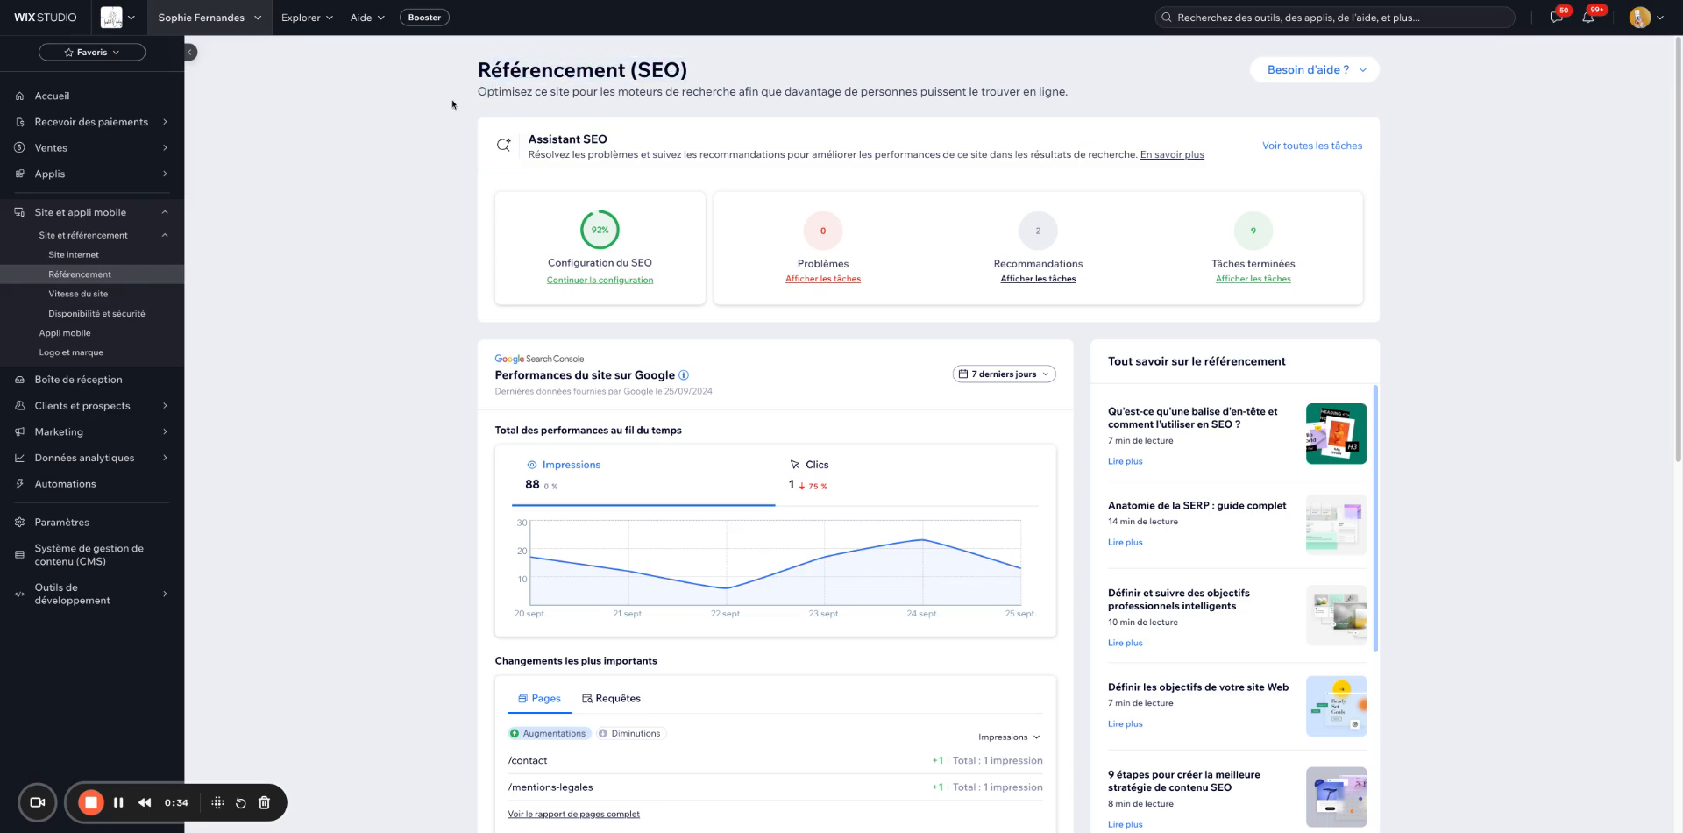
pyautogui.click(44, 102)
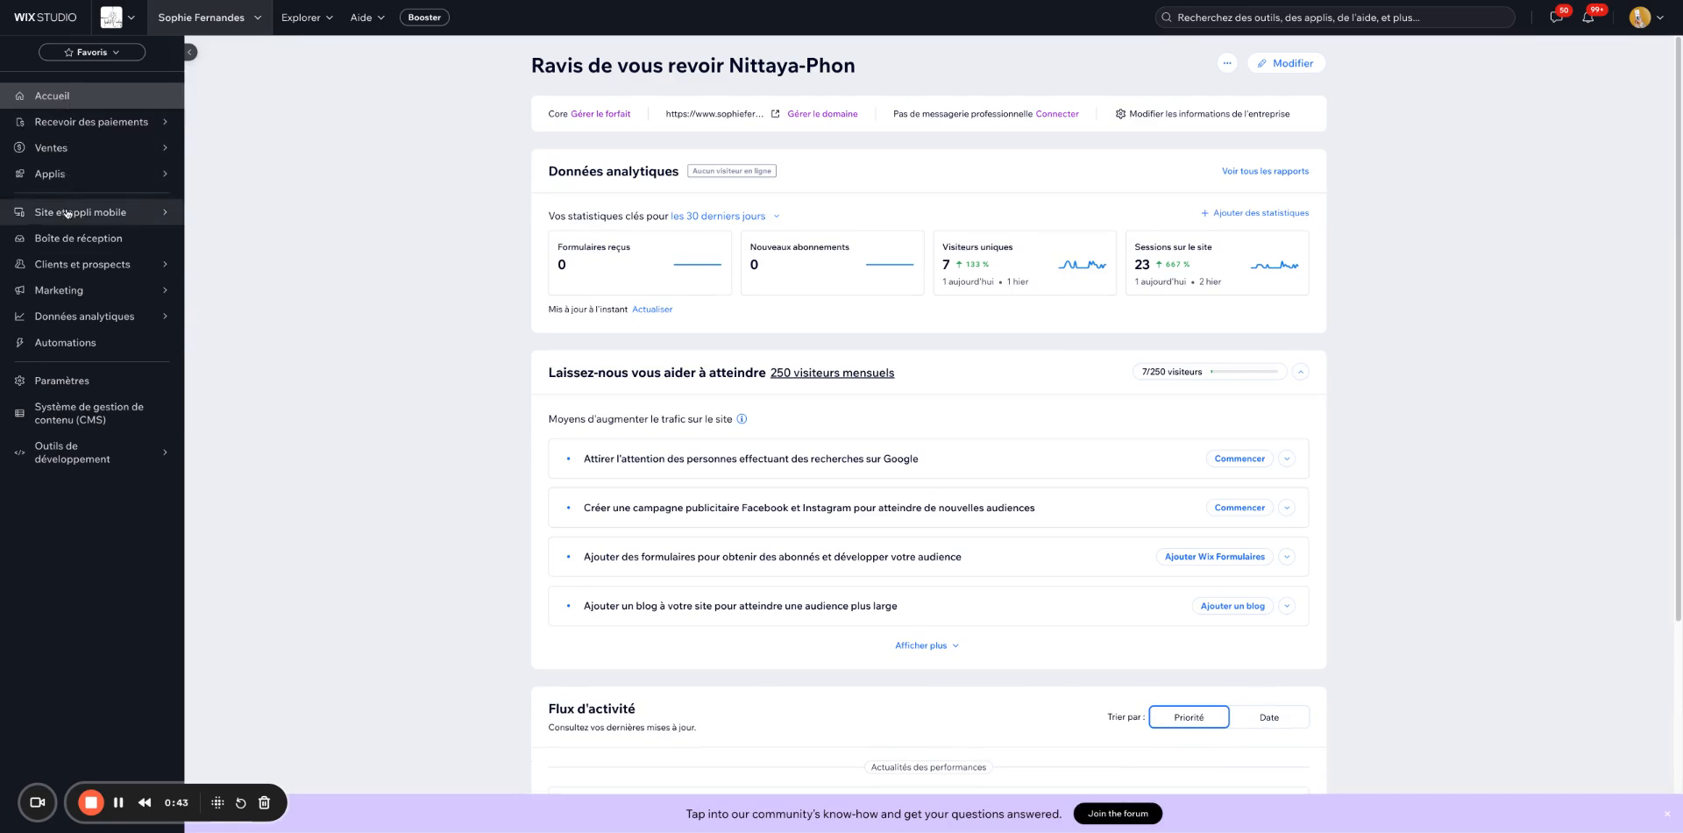
# Go back to the Référencement (SEO) overview under Site et référencement.
pyautogui.moveTo(66, 215)
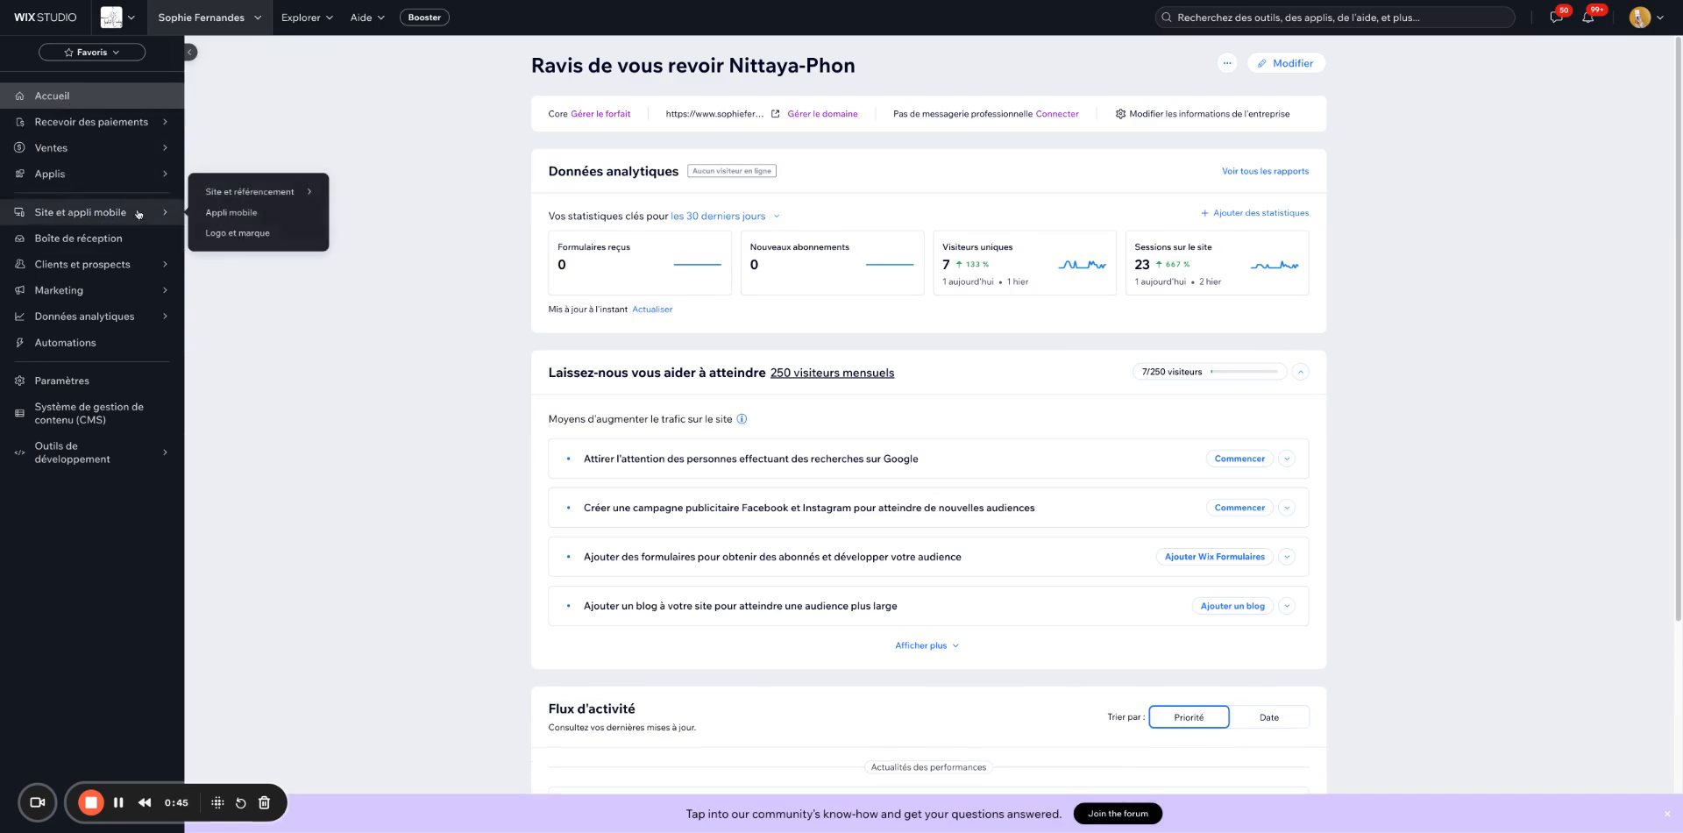
pyautogui.moveTo(218, 197)
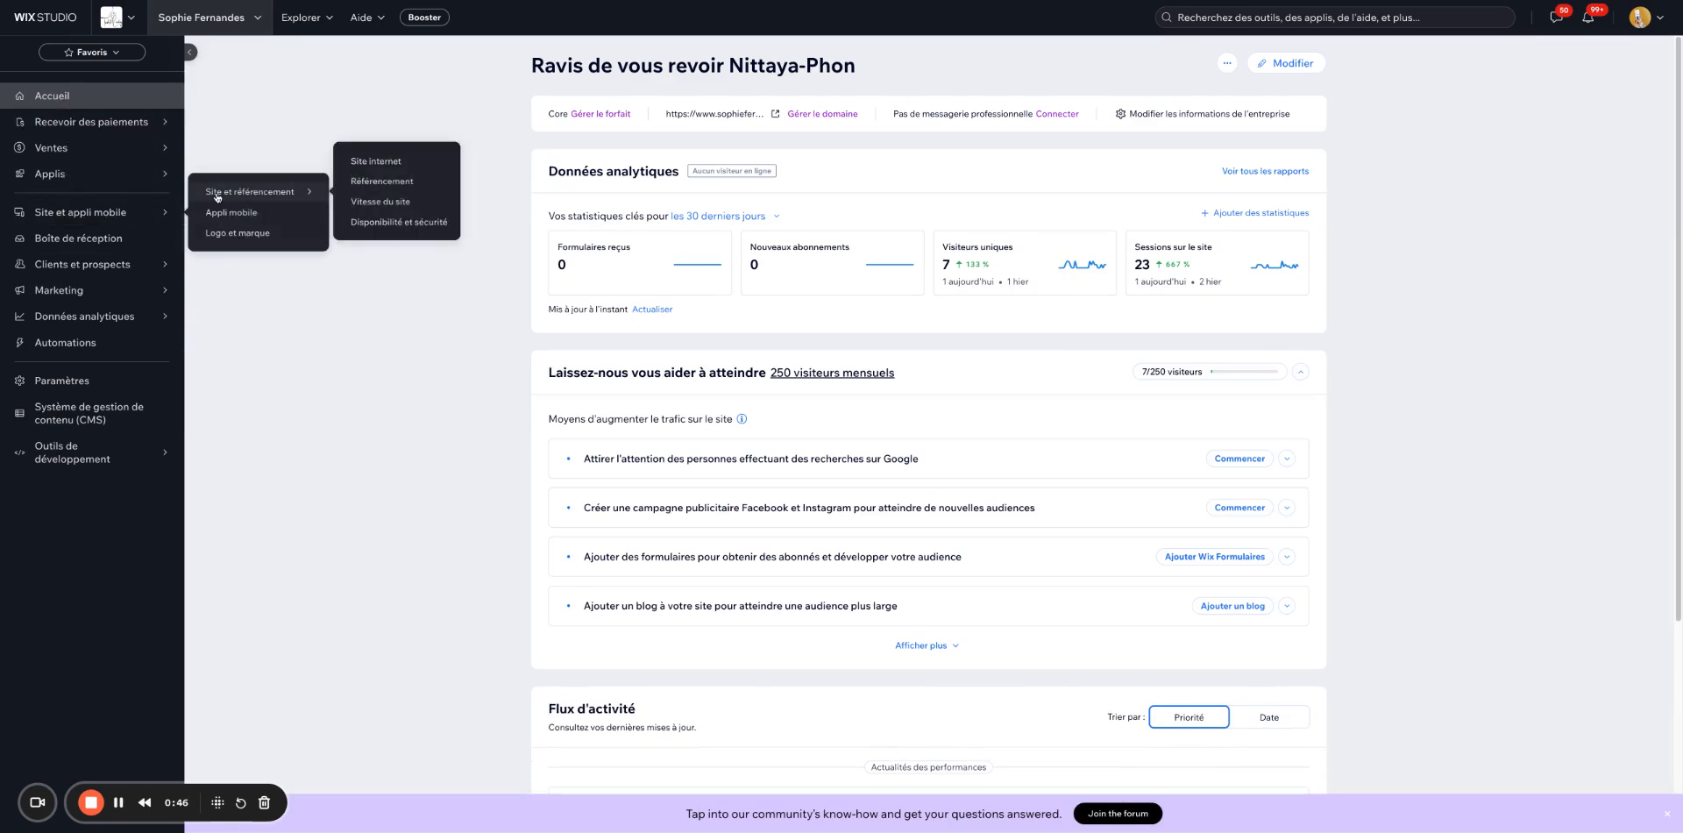
pyautogui.click(388, 181)
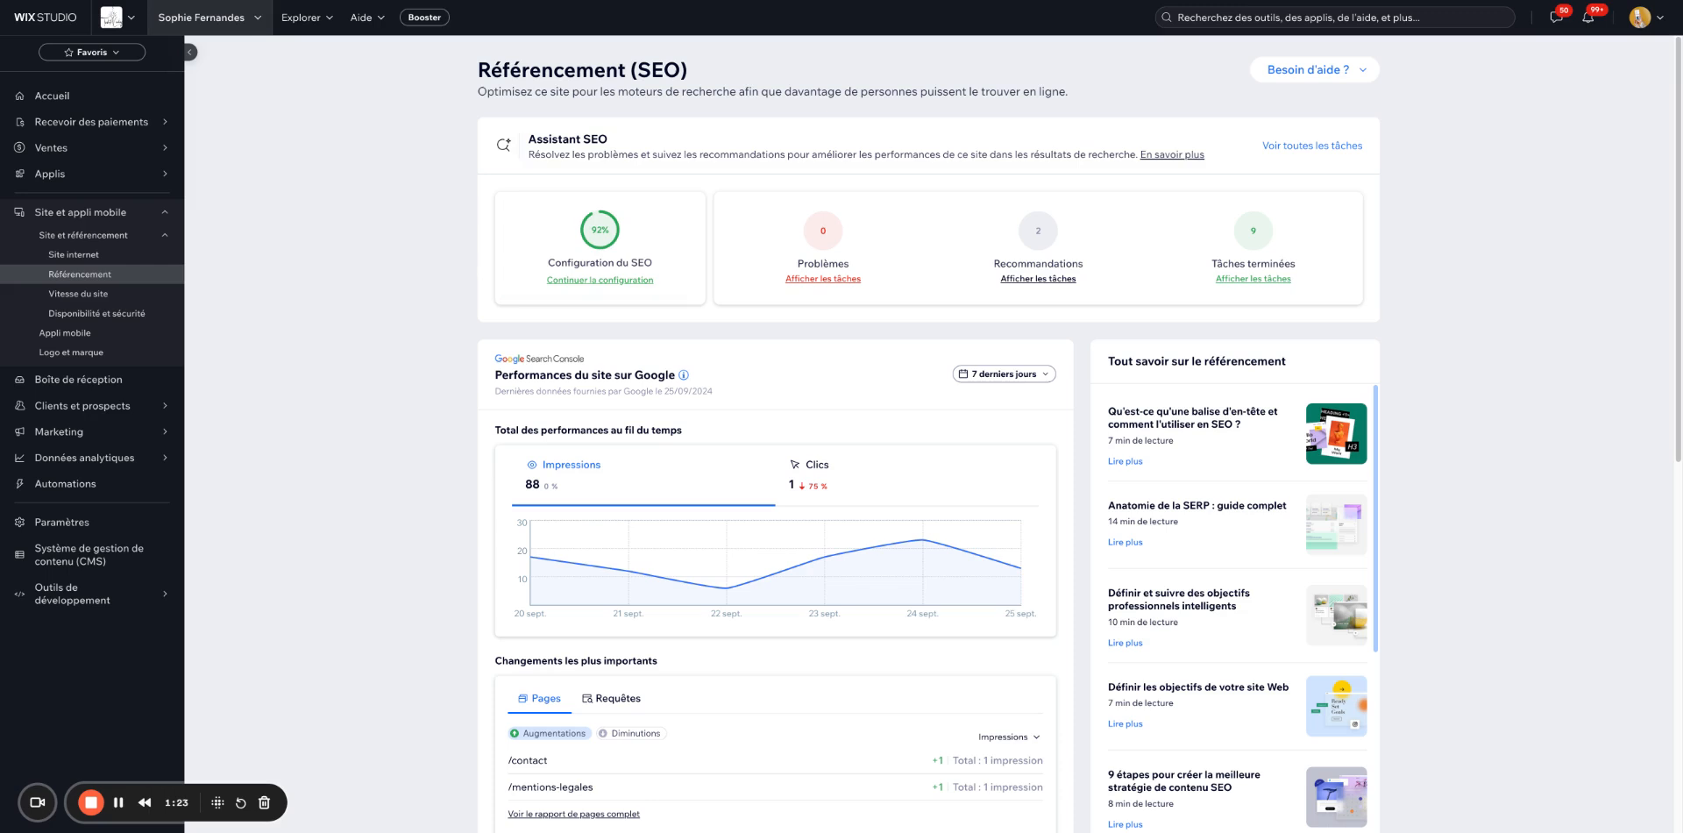
# Resume the SEO setup checklist with 'Continuer la configuration'.
pyautogui.click(568, 281)
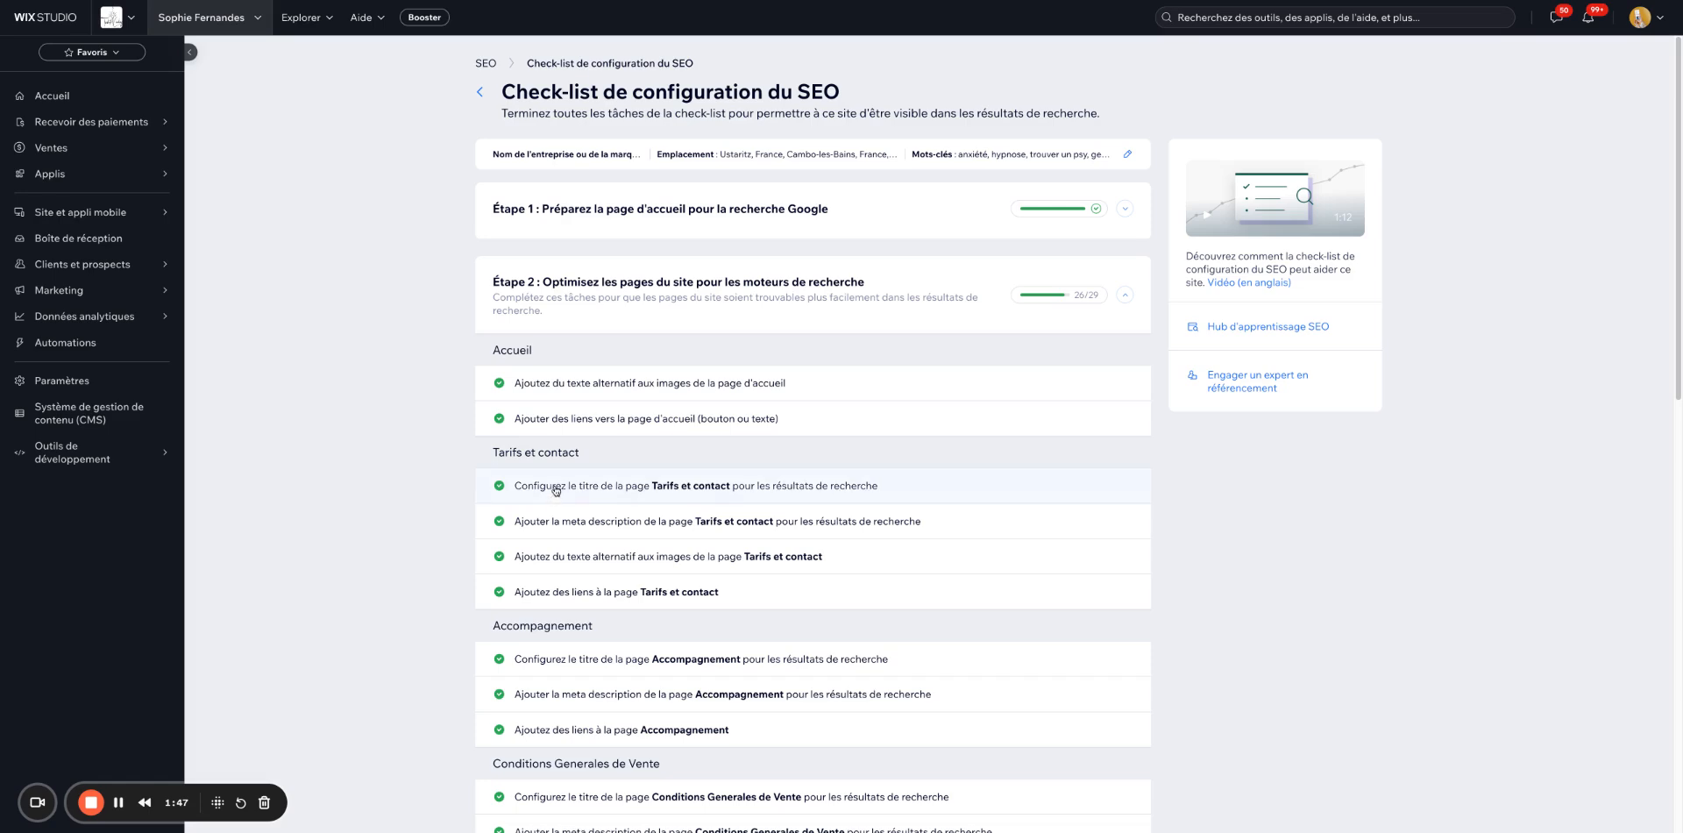
# Scroll down the checklist to the Témoignages page's unfinished tasks.
pyautogui.scroll(-2, 552, 501)
pyautogui.scroll(-10, 553, 497)
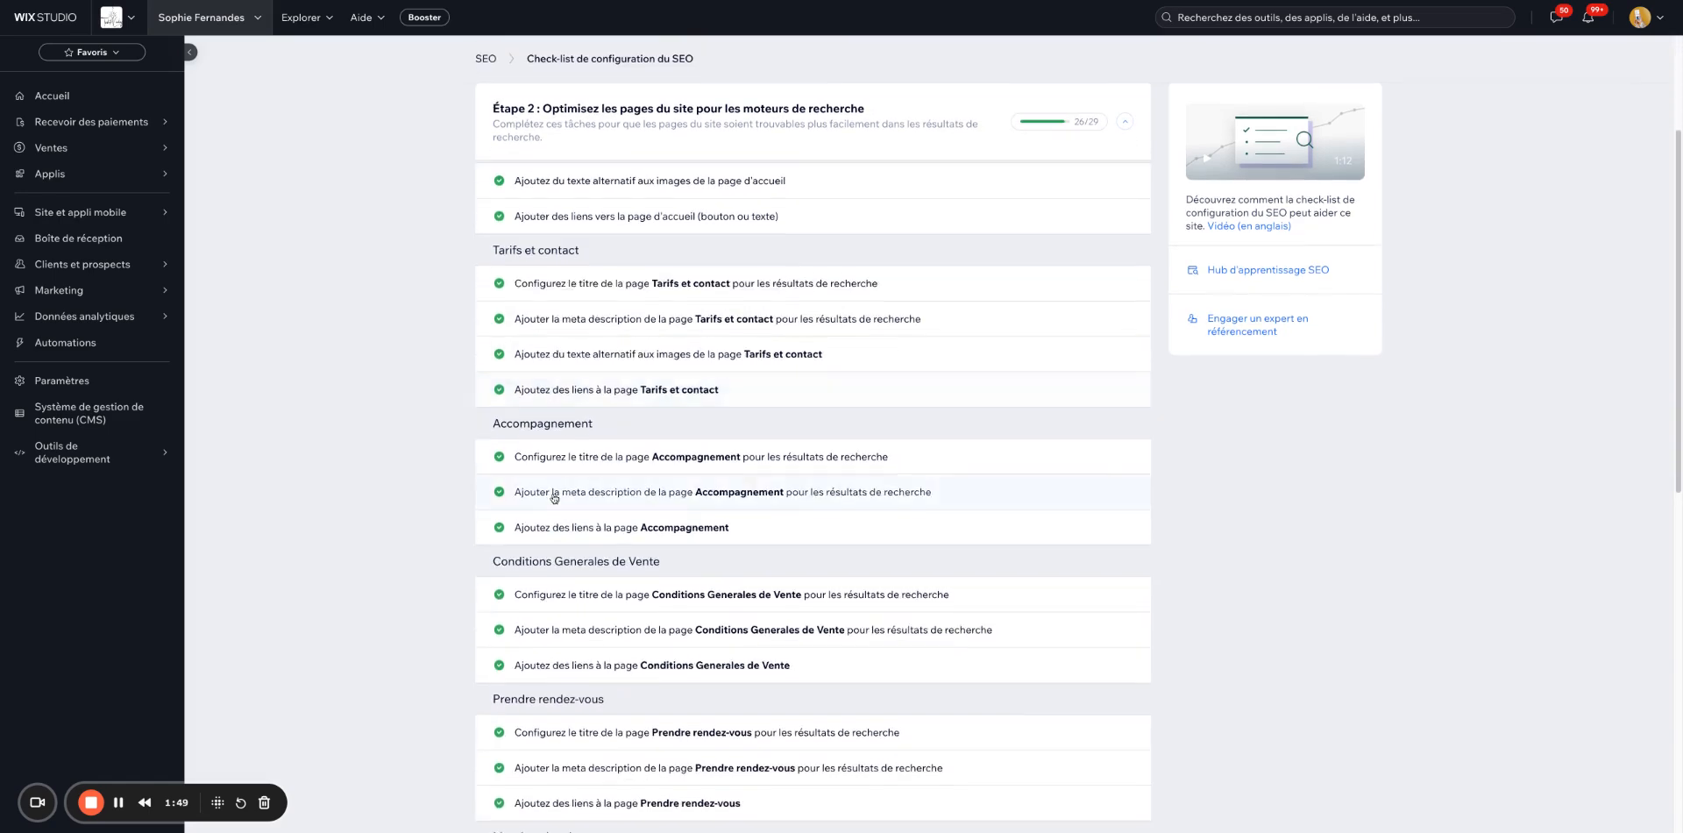
pyautogui.scroll(-1, 553, 497)
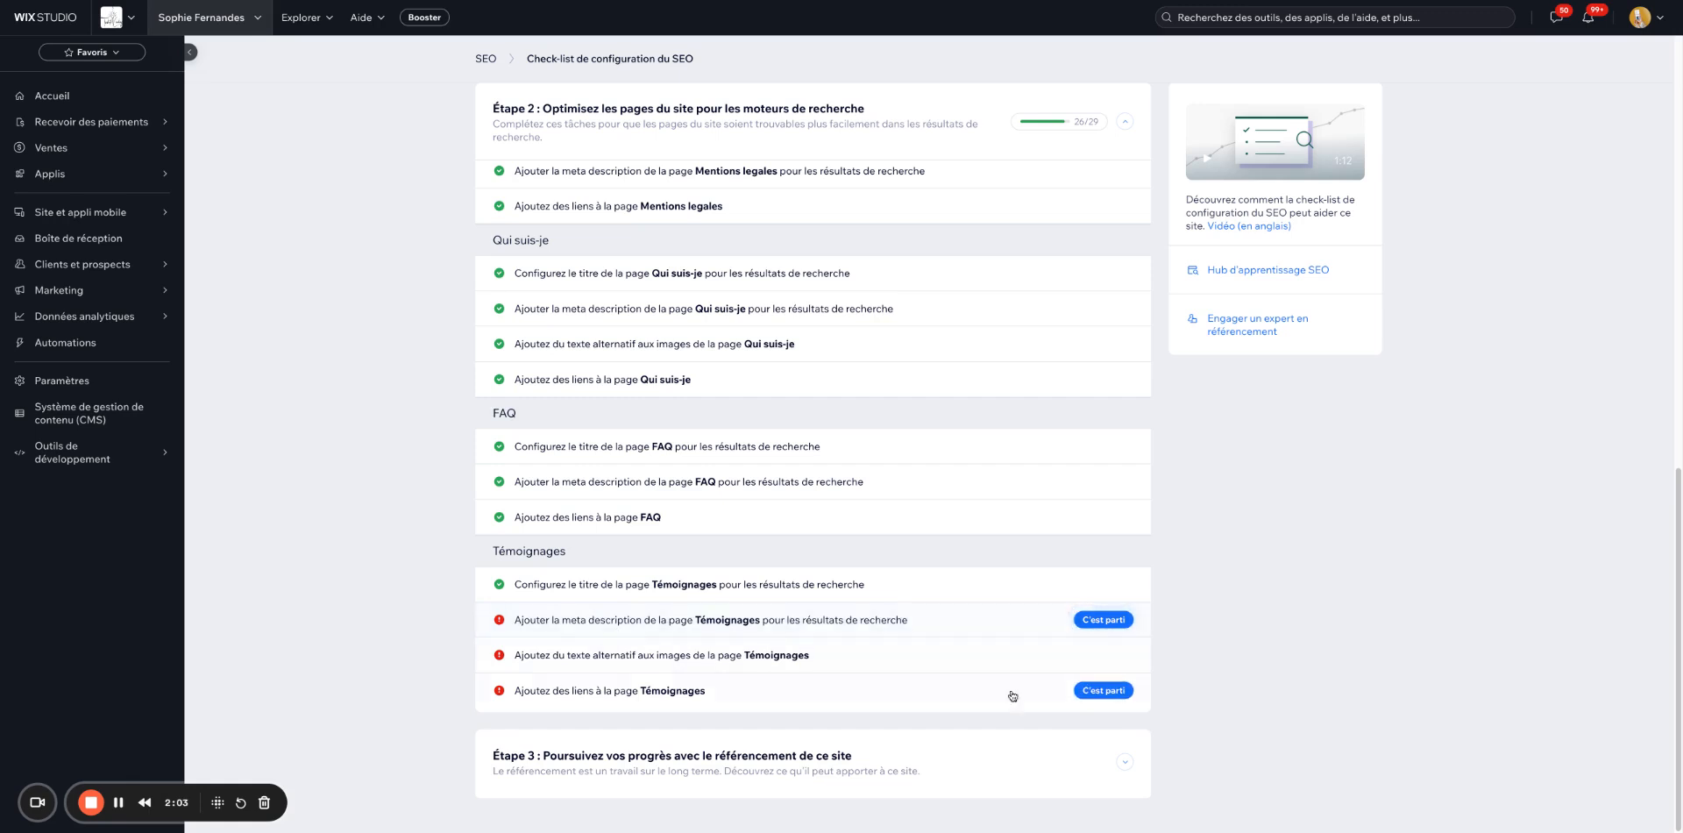
pyautogui.click(1097, 620)
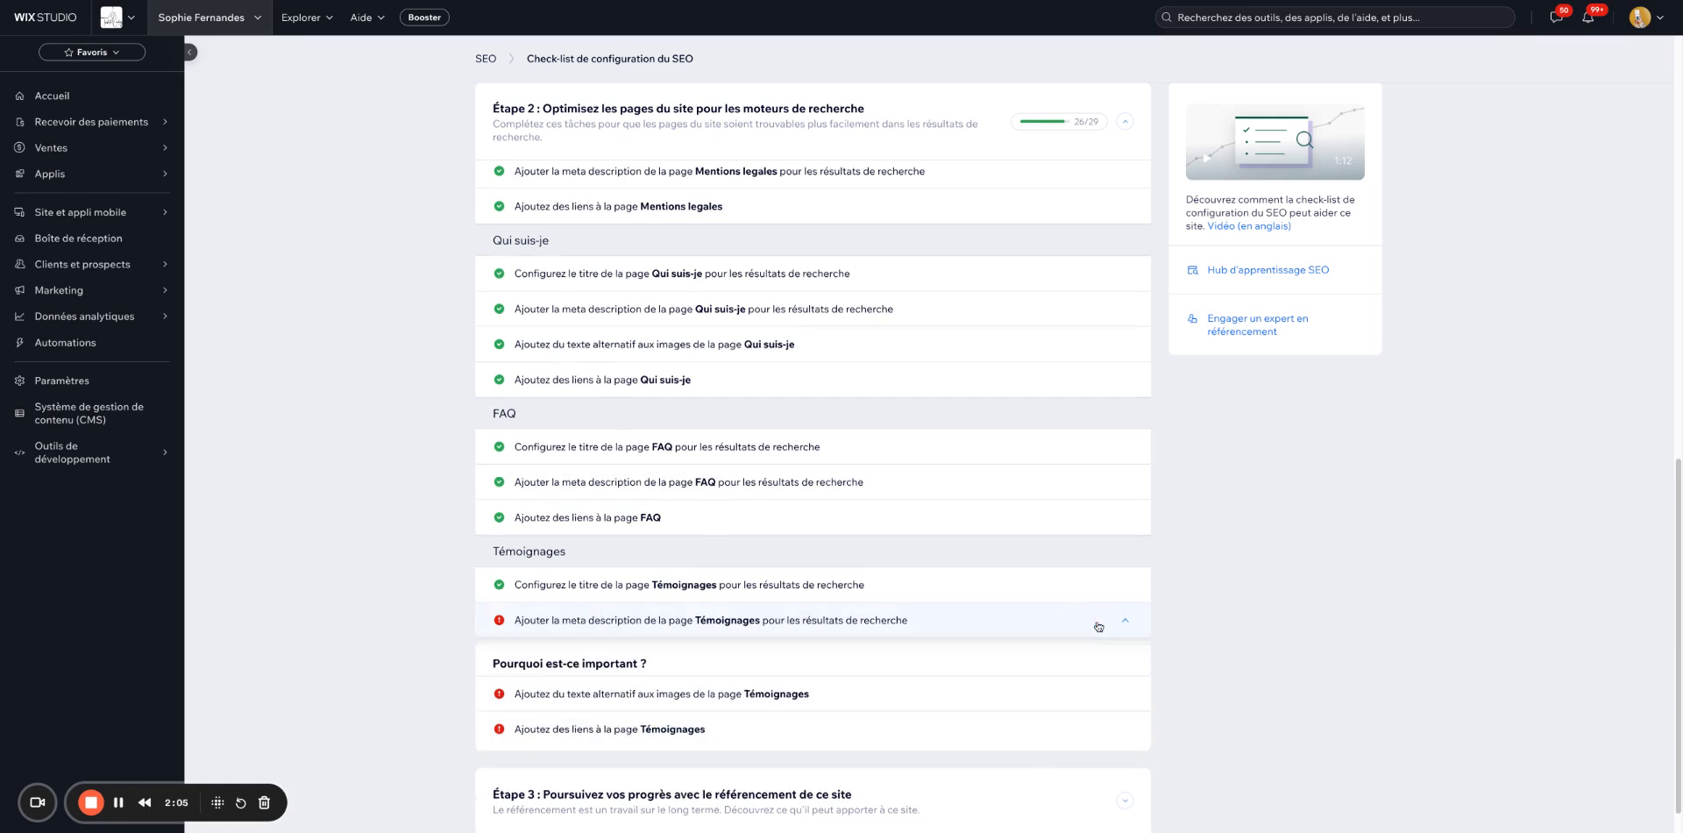
pyautogui.scroll(-3, 896, 533)
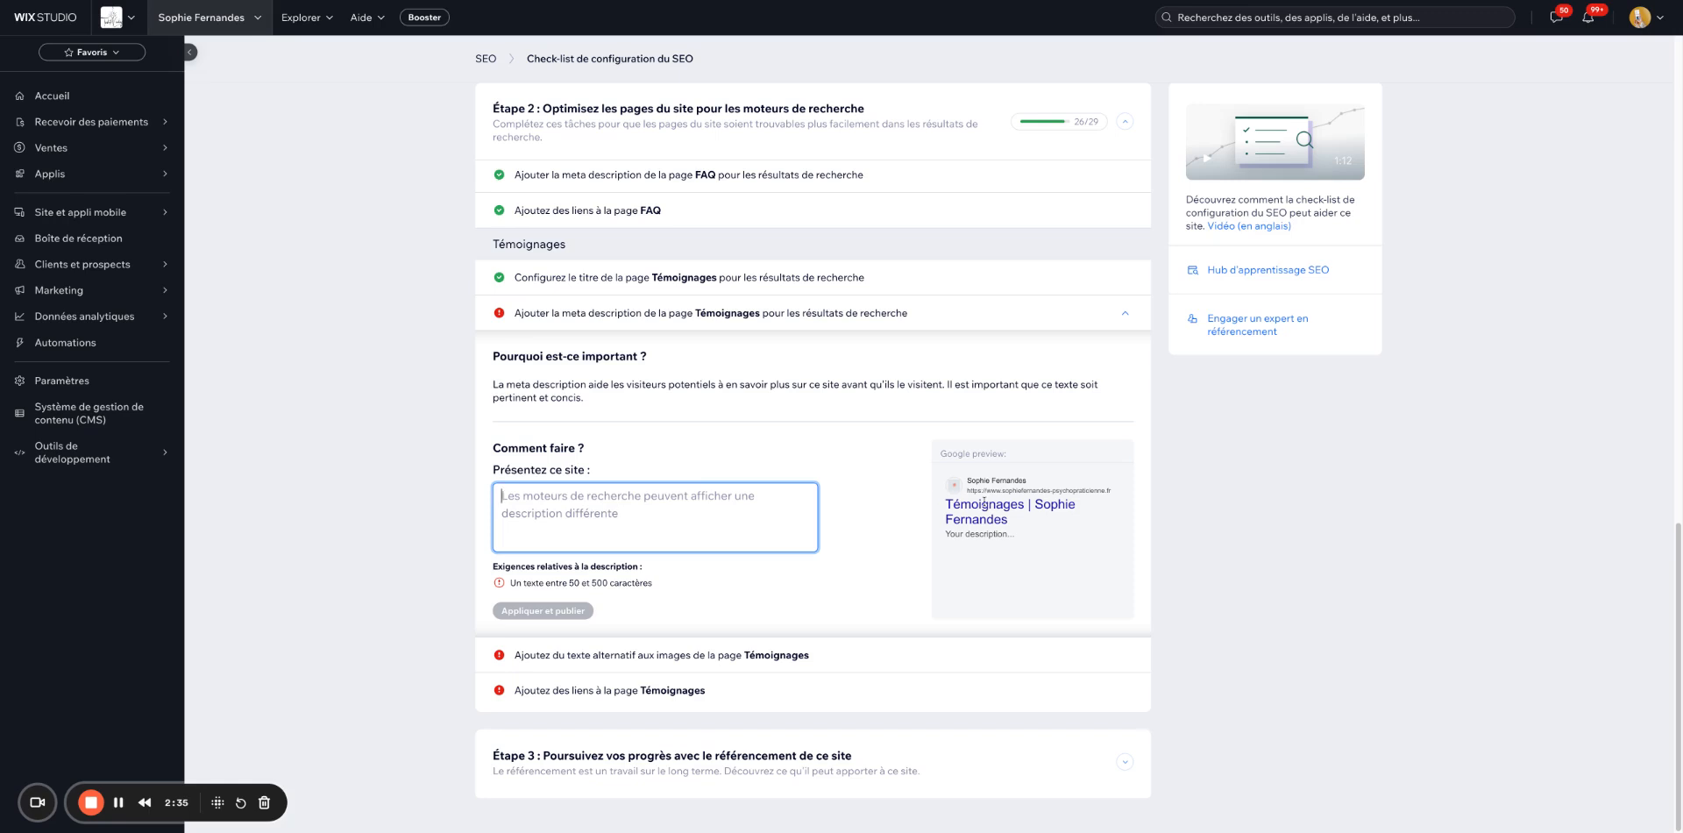
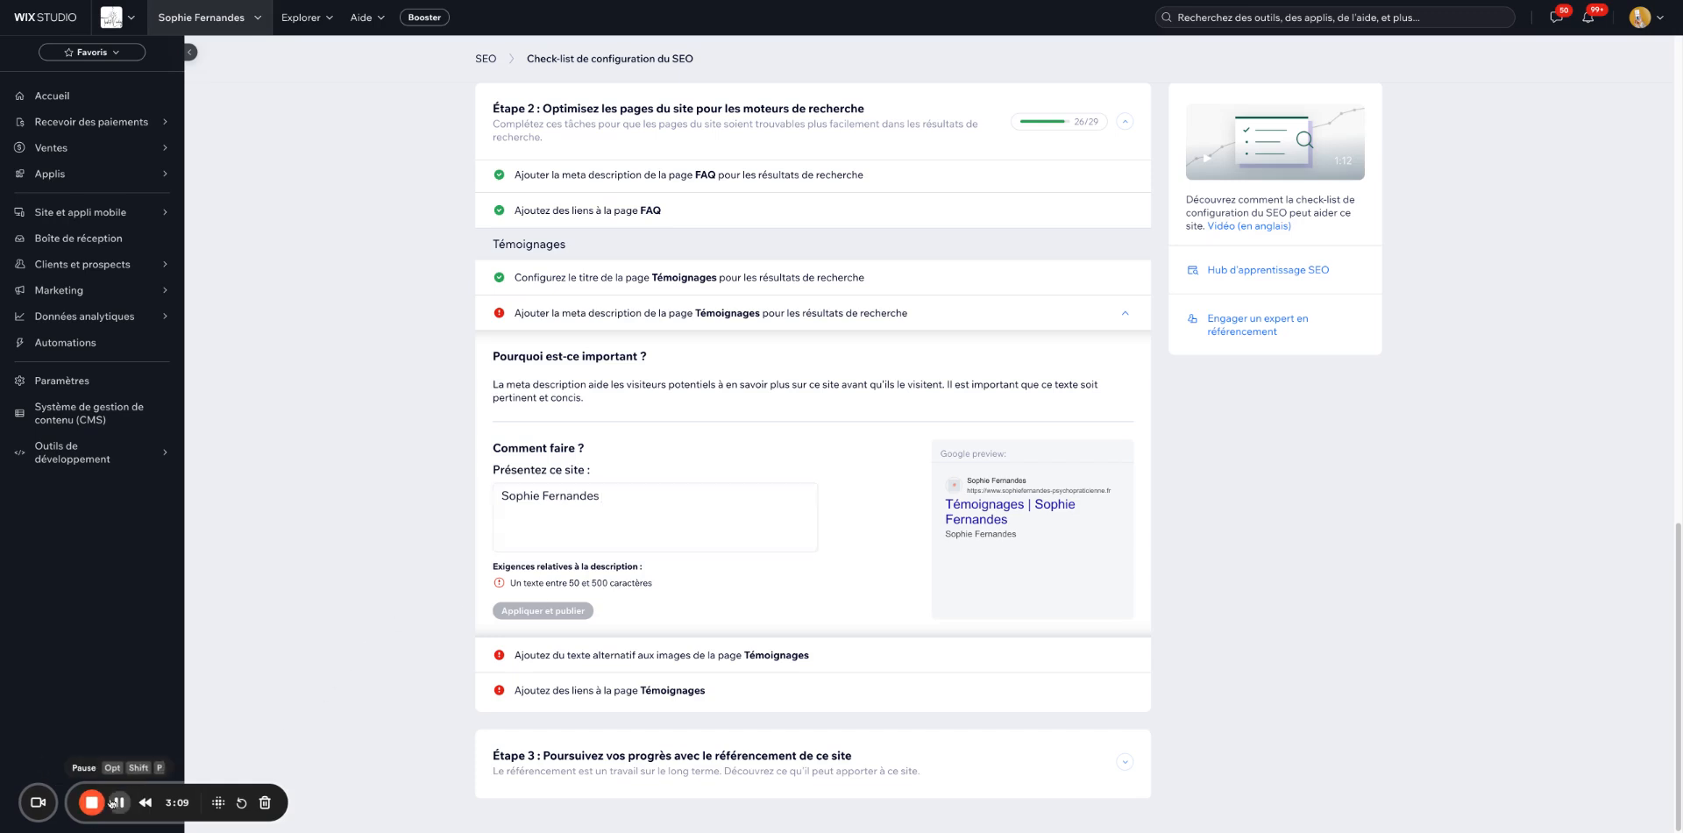
# Write the Témoignages meta description about clients' positive reviews, ending it with a period.
pyautogui.write('psychopraticienne, la page témoignages présente les avis positifs des clients')
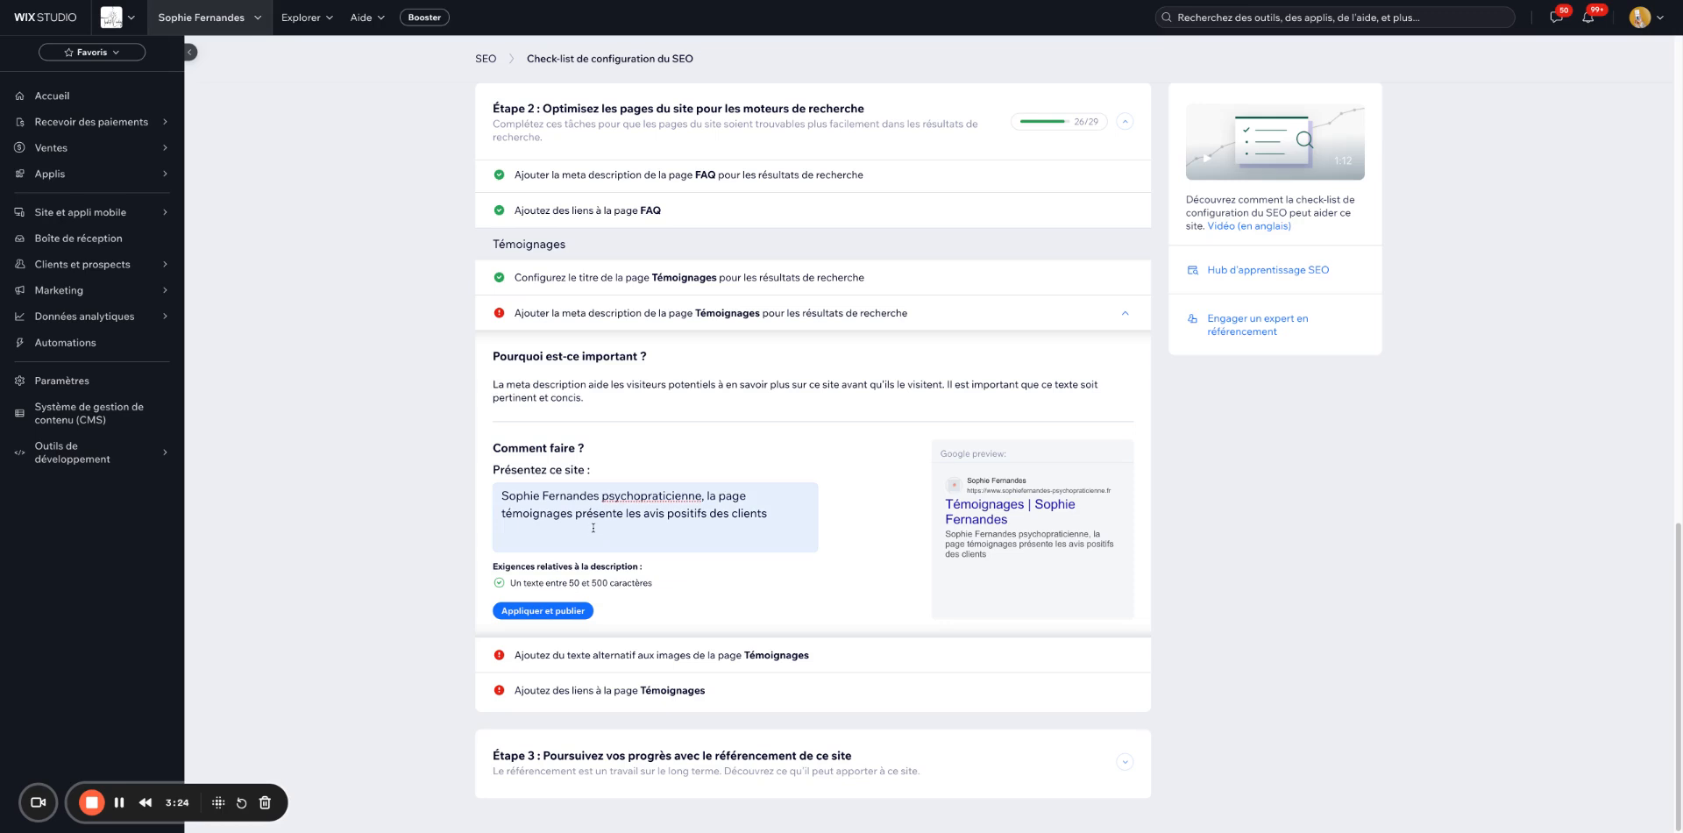
pyautogui.click(791, 524)
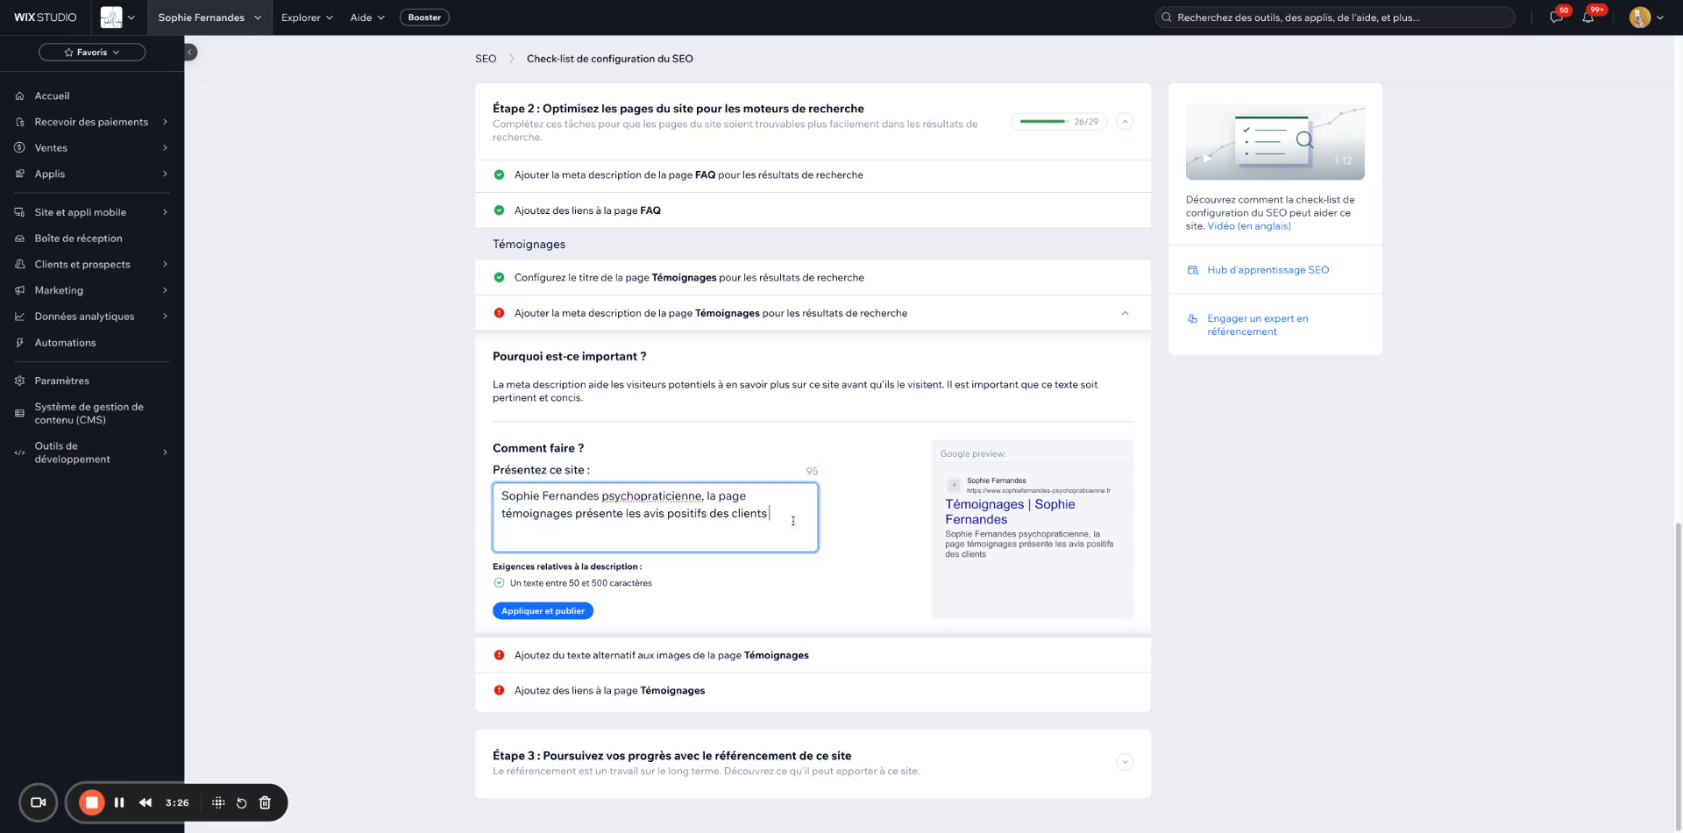
pyautogui.write('.')
# Publish the Témoignages meta description and open the alt-text editor for its images.
pyautogui.click(529, 617)
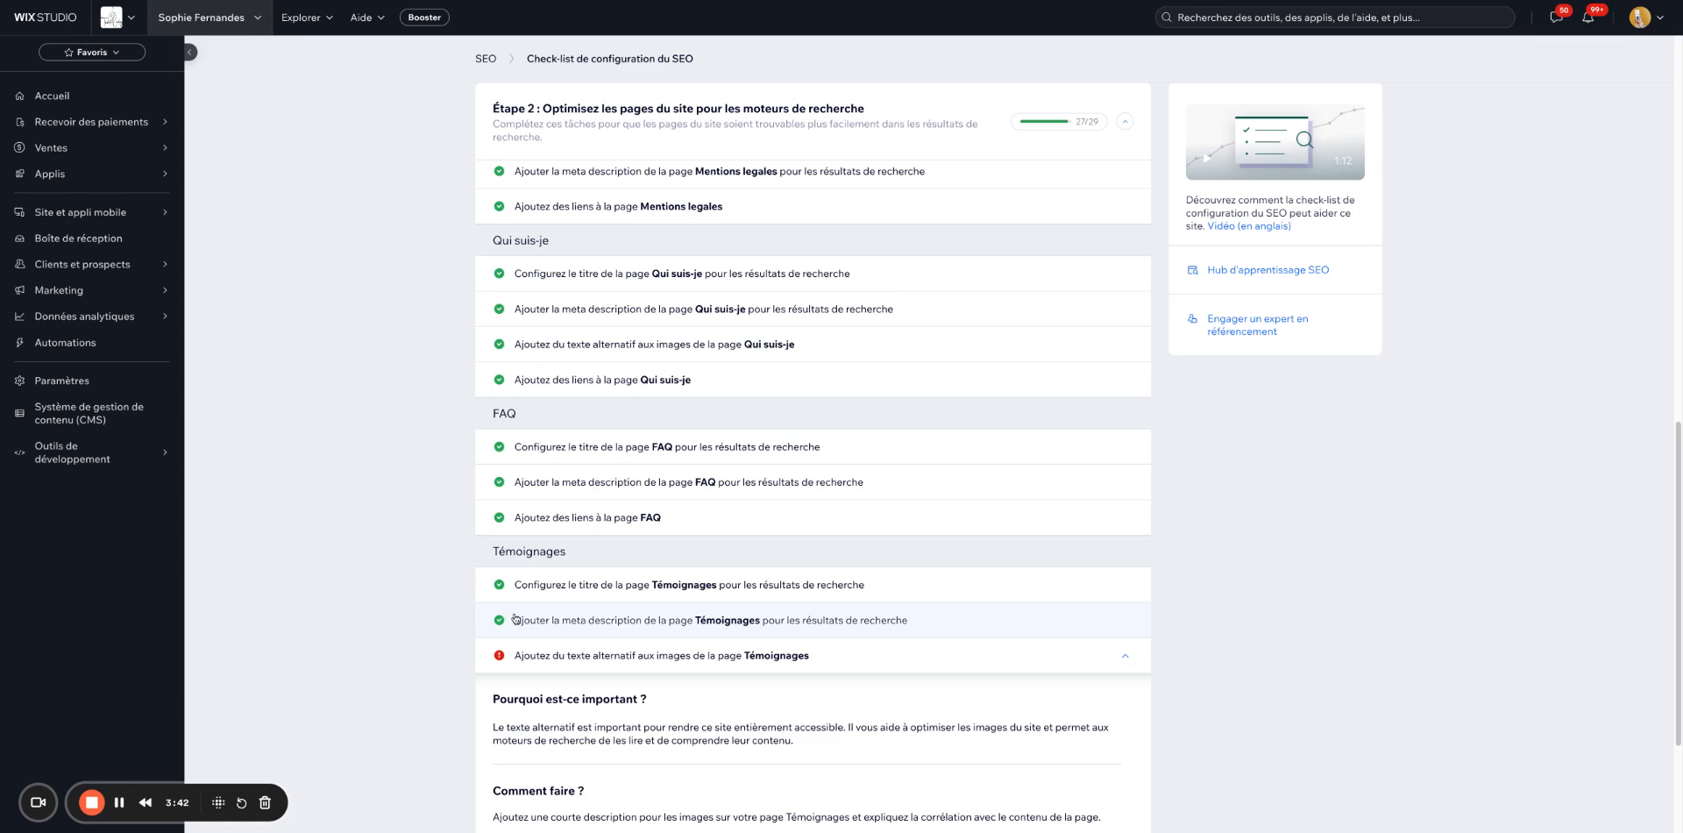
pyautogui.scroll(-1, 448, 638)
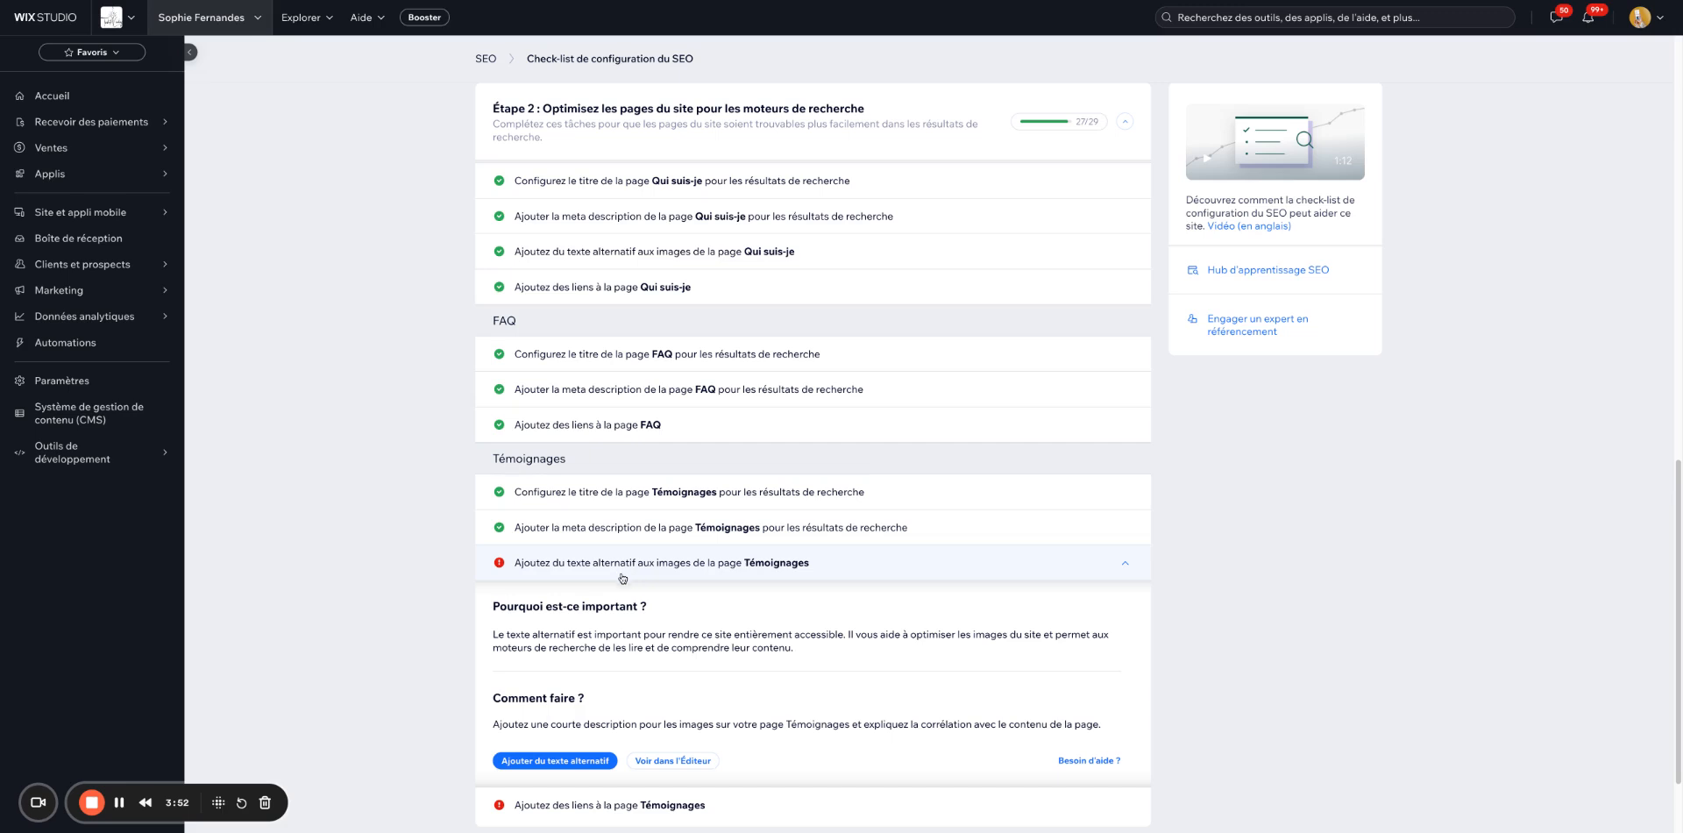
pyautogui.scroll(-1, 620, 567)
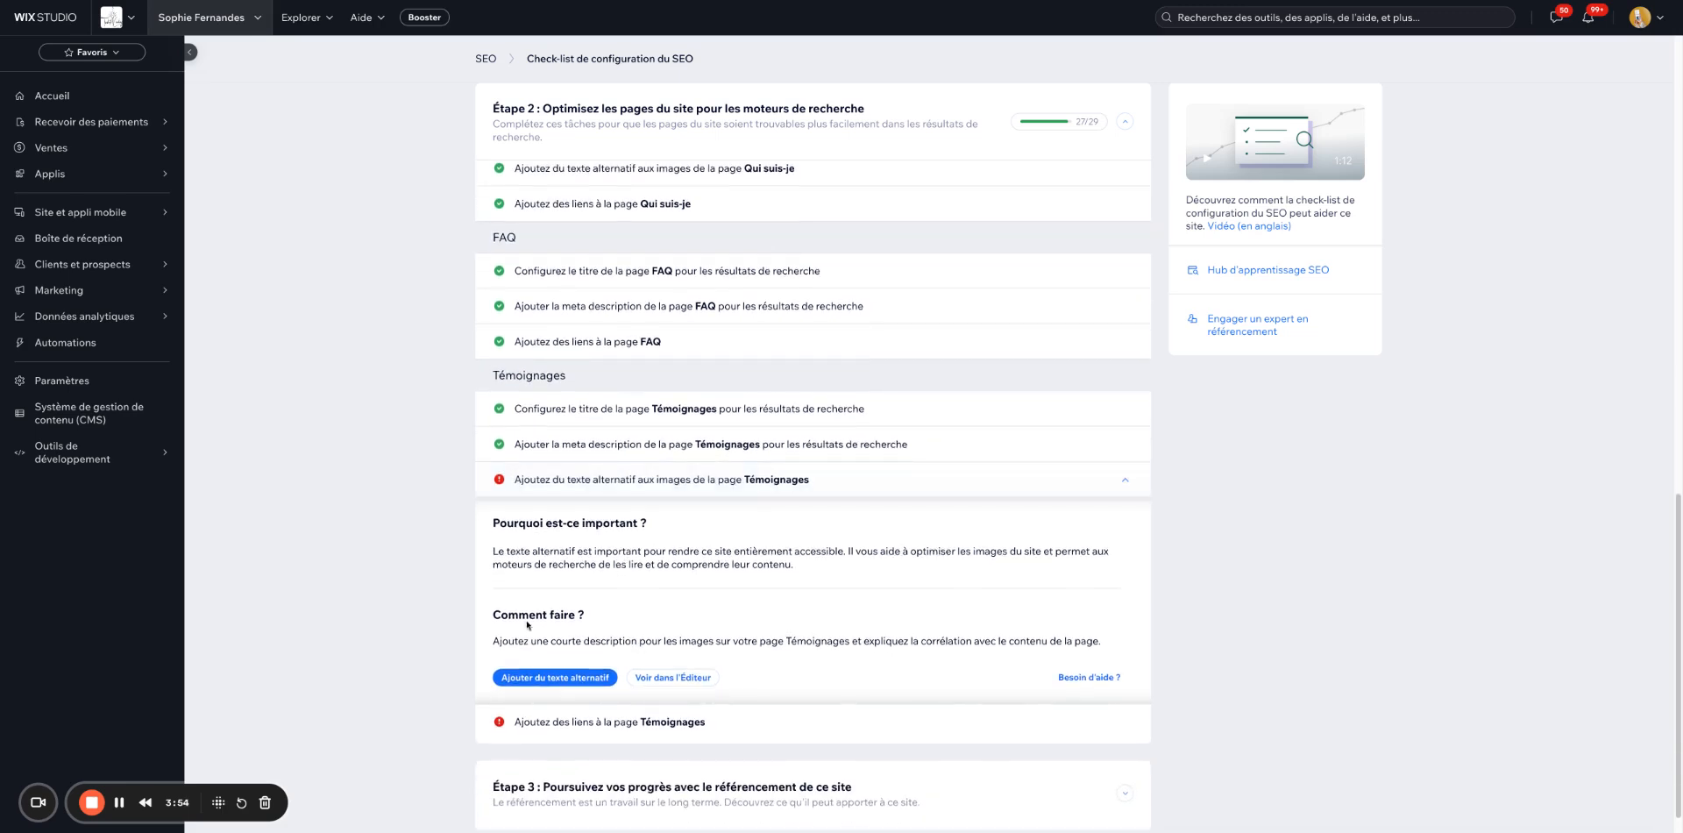
pyautogui.scroll(-1, 508, 664)
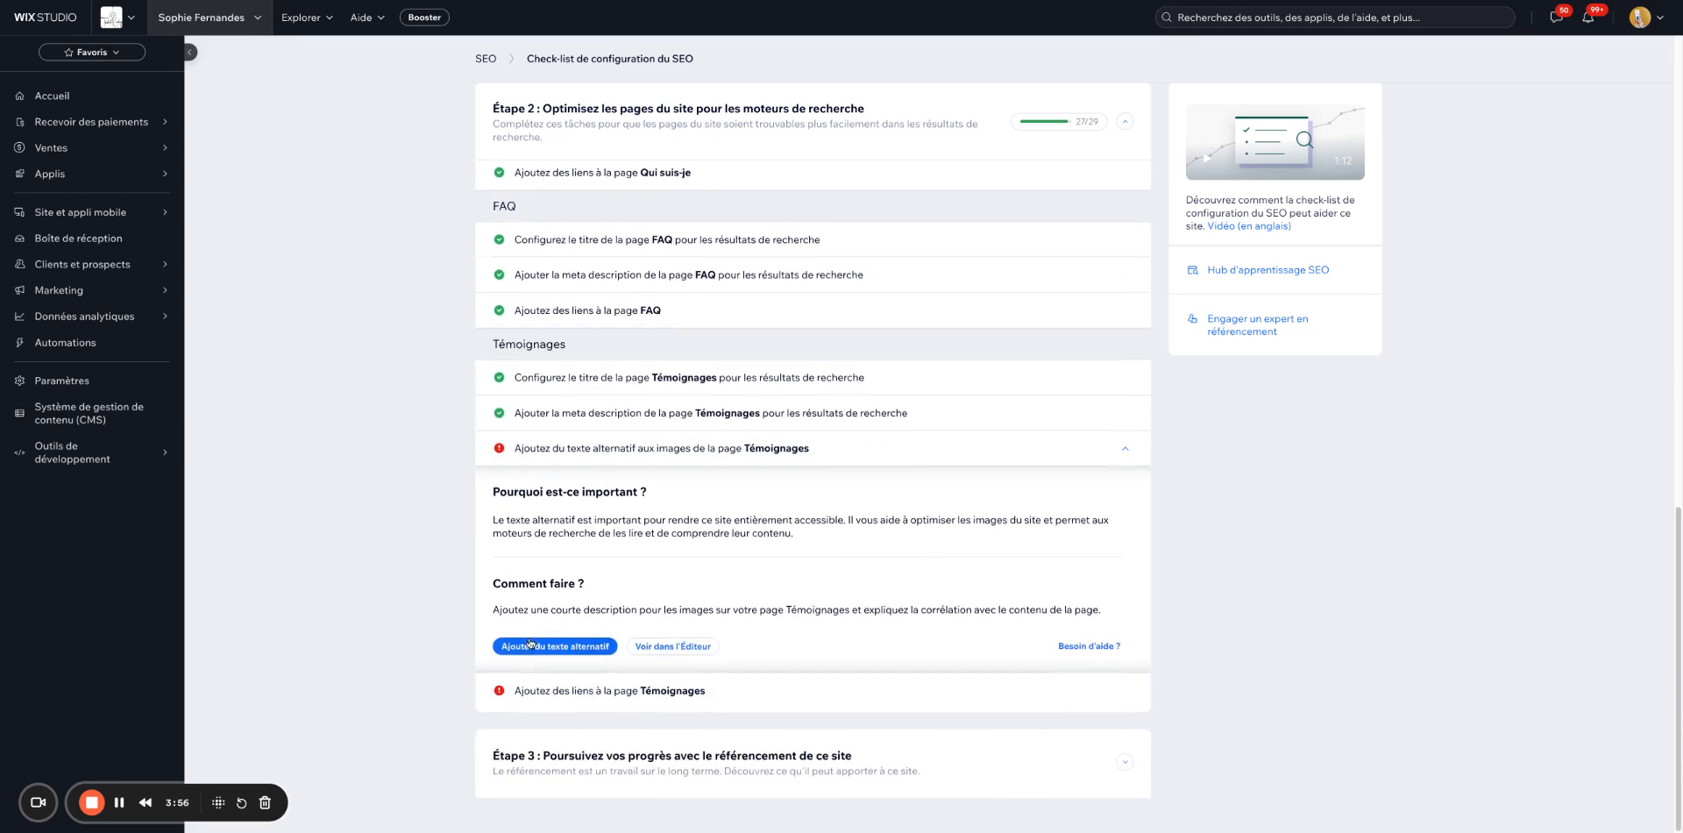
pyautogui.click(581, 649)
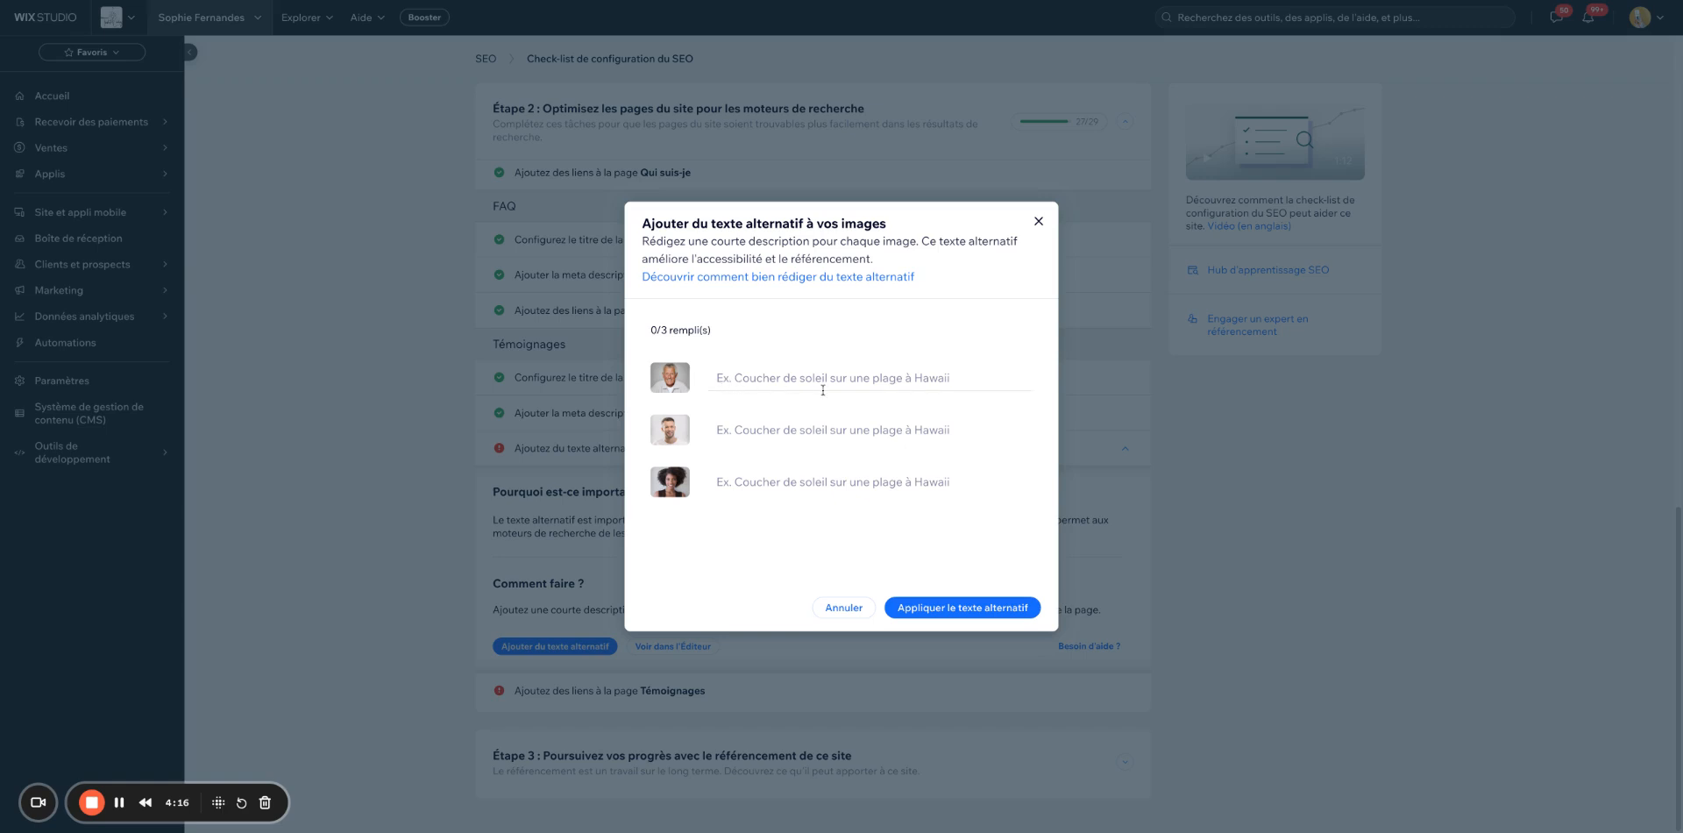
# Apply alt texts 'Portrait d'un homme âgé', 'Portrait d'un homme jeune', 'Portrait d'une femme souriante'.
pyautogui.click(886, 373)
pyautogui.write("Portrait d'u")
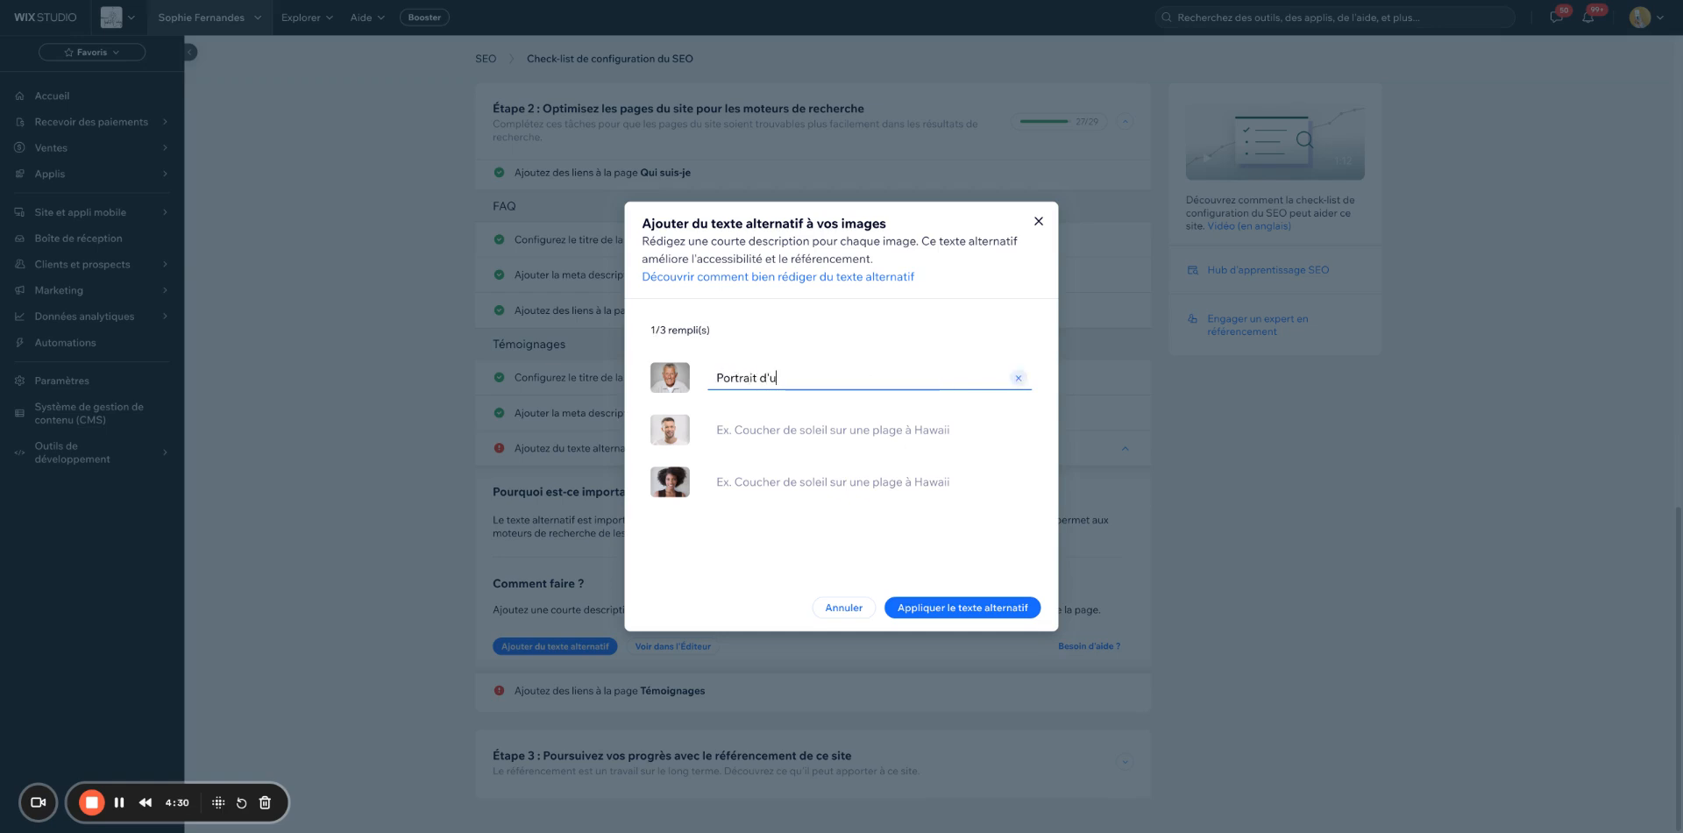
pyautogui.write('n homme âgé')
pyautogui.press('Tab')
pyautogui.press('Tab')
pyautogui.write("Portrait d'")
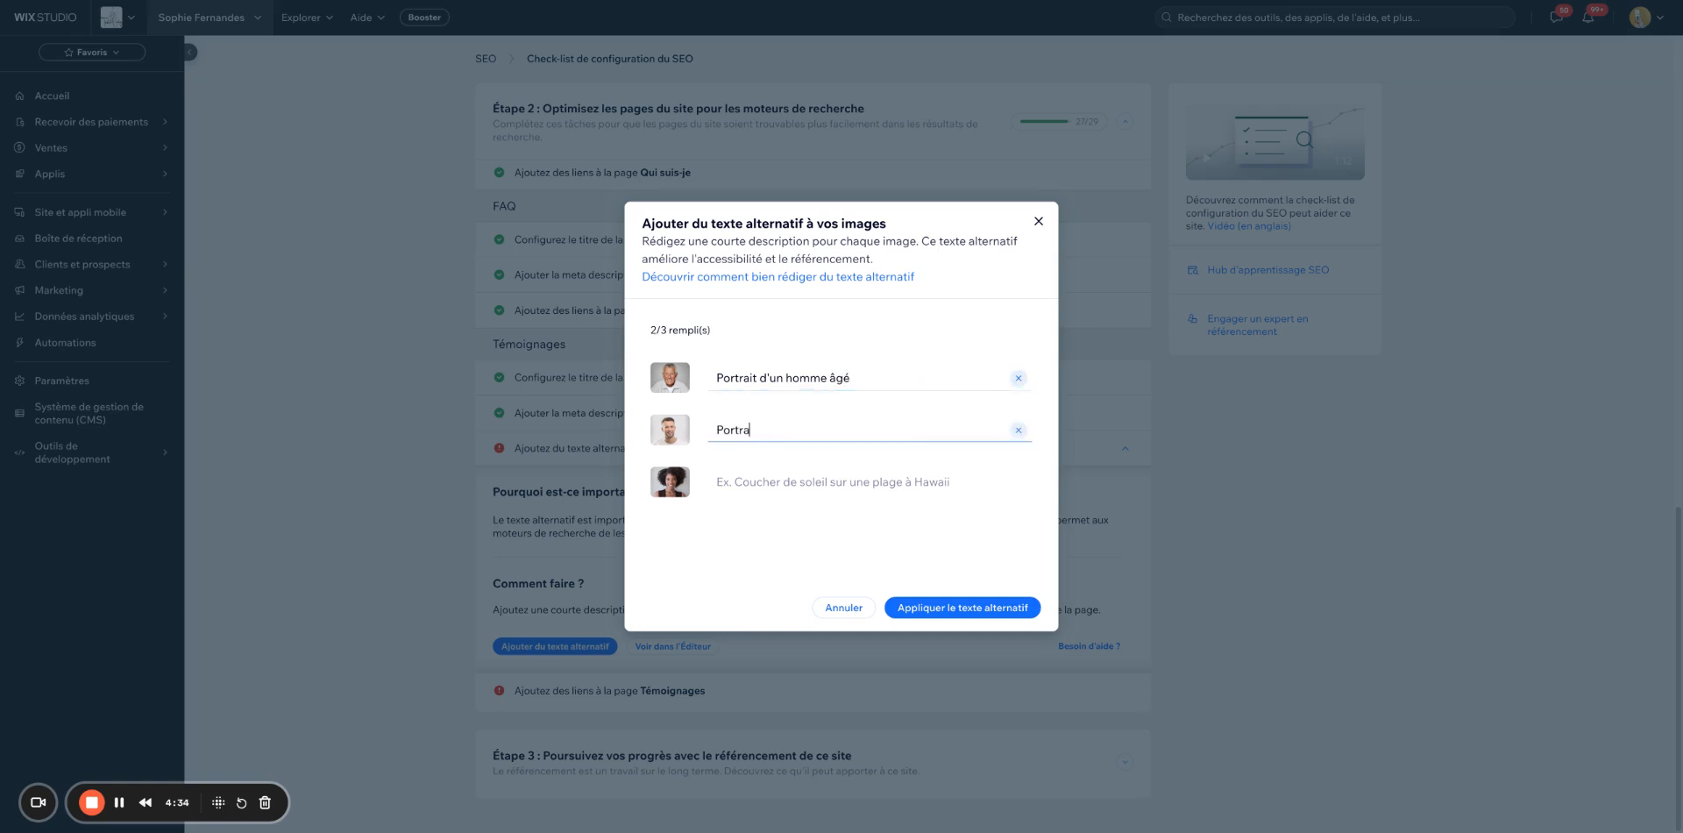
pyautogui.write('un homme jeune')
pyautogui.press('Tab')
pyautogui.press('Tab')
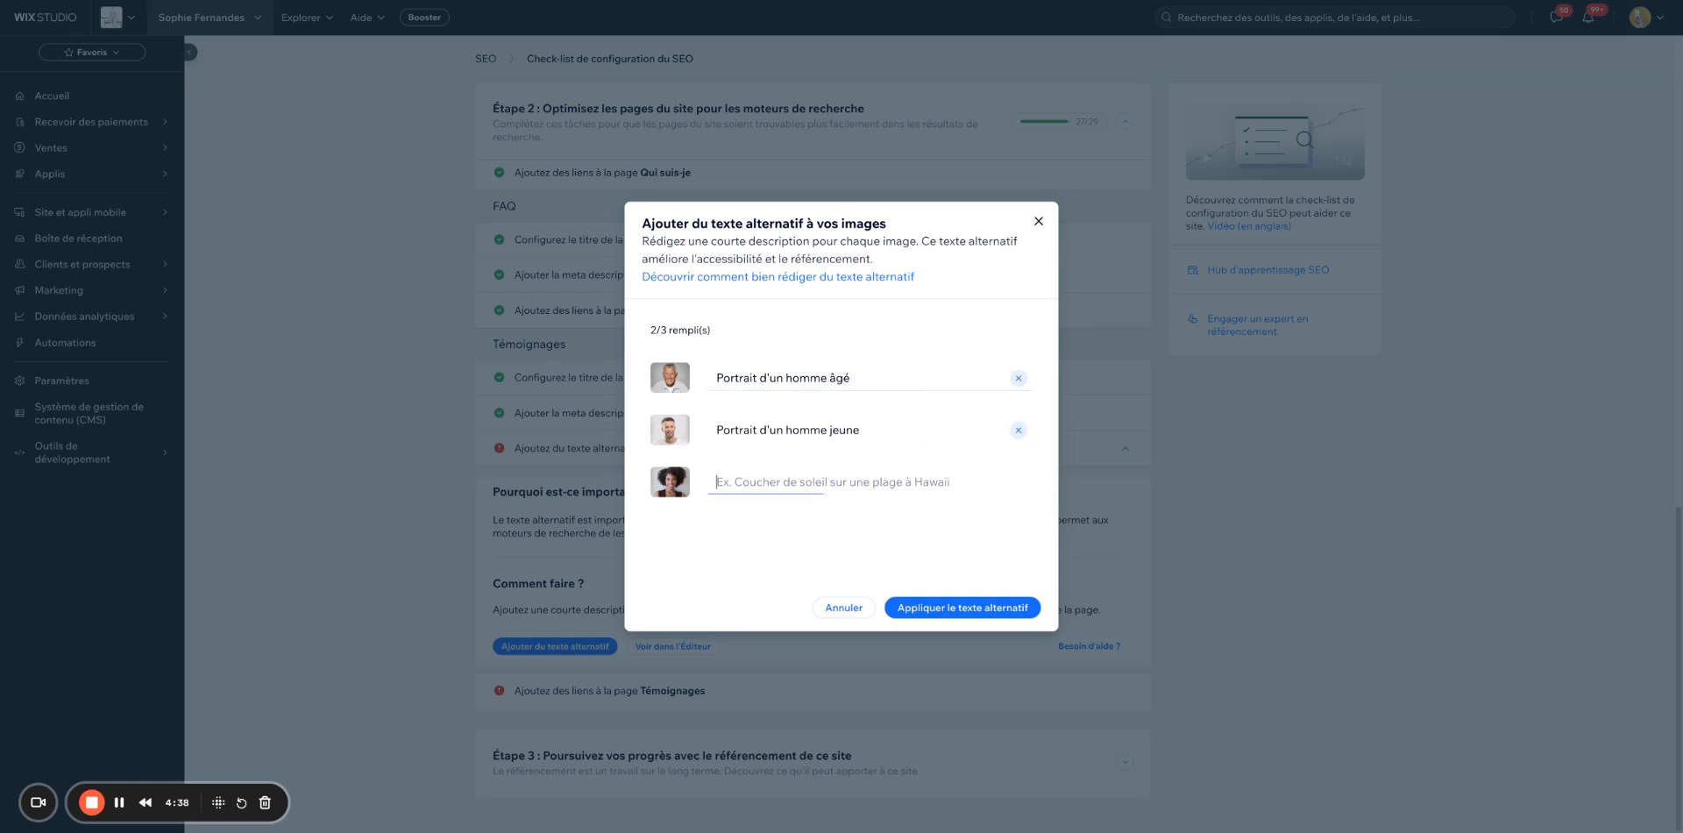
pyautogui.write("Portrait d'une")
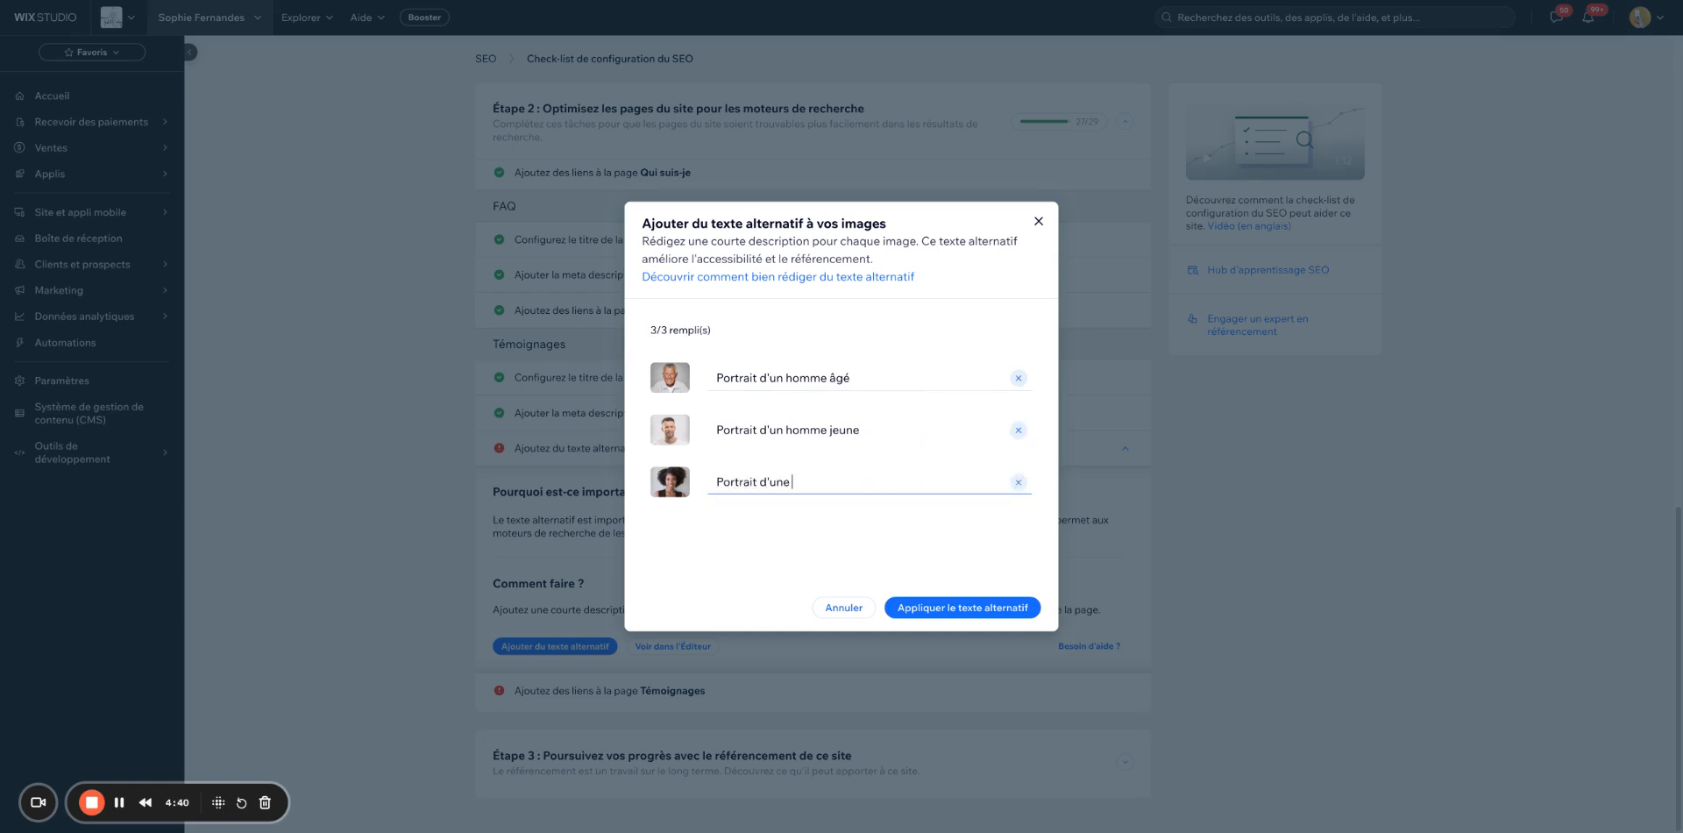
pyautogui.write(' femme souriante')
pyautogui.click(912, 614)
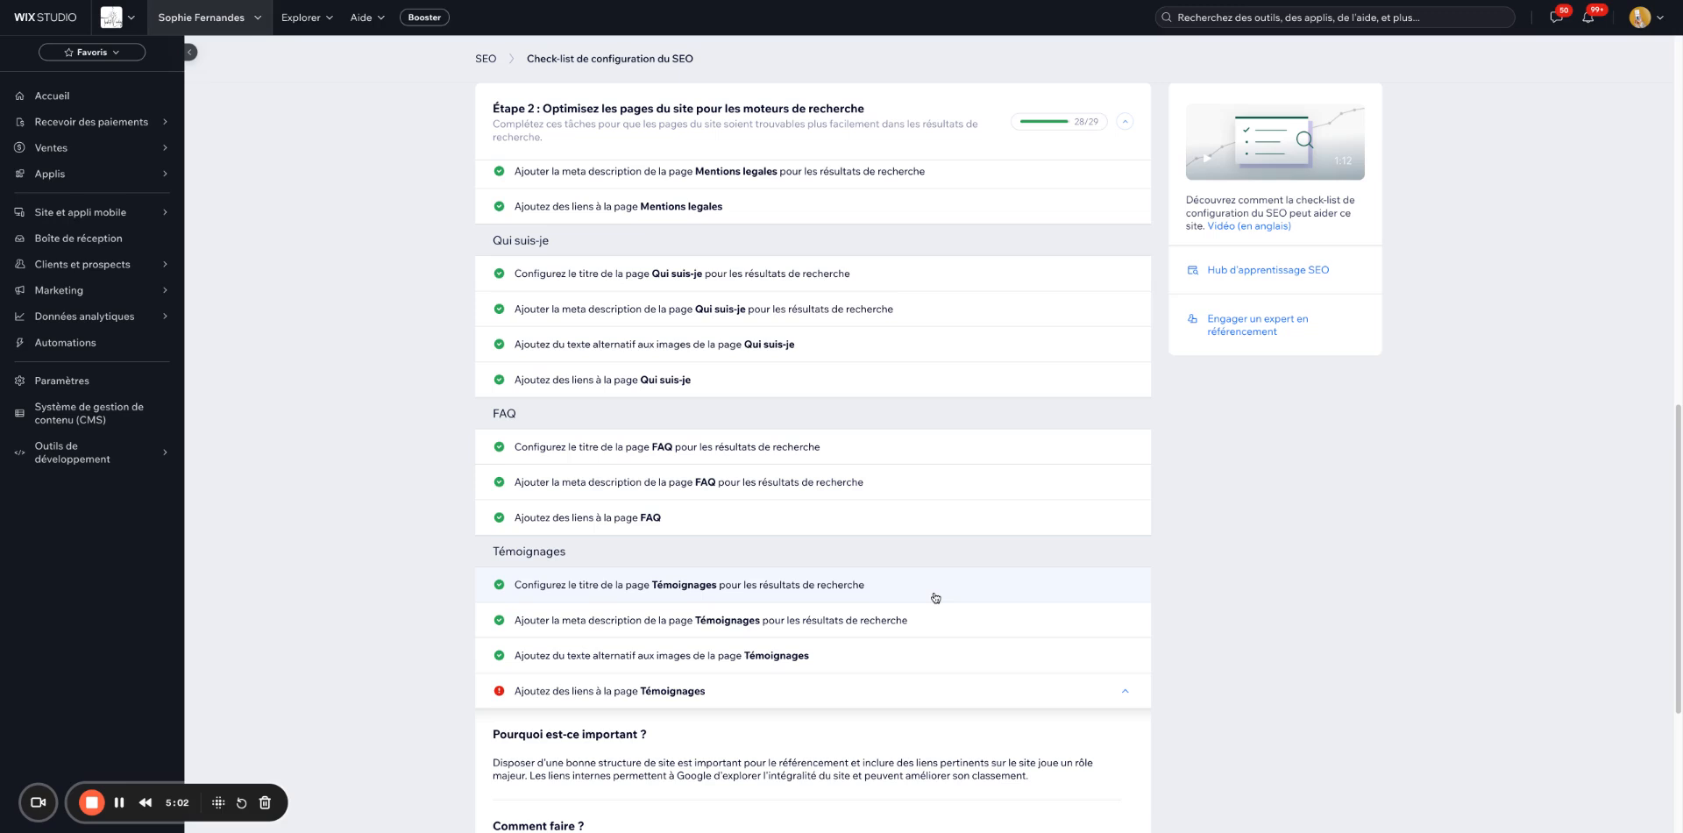
# Scroll through the remaining Témoignages links task, then back to the checklist top.
pyautogui.scroll(-1, 851, 552)
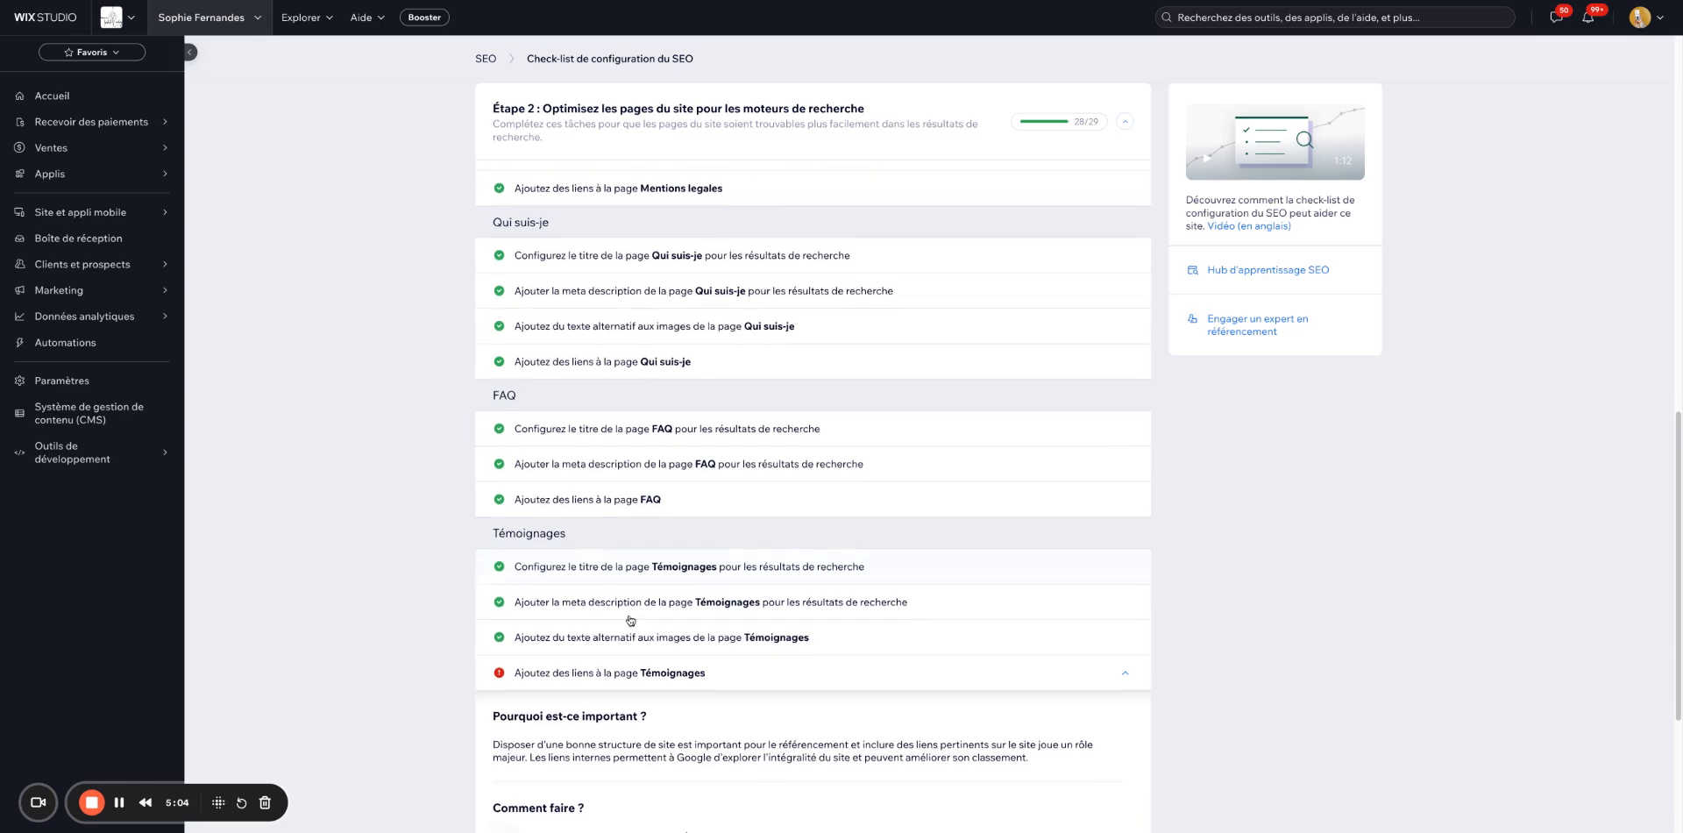
pyautogui.scroll(-1, 526, 682)
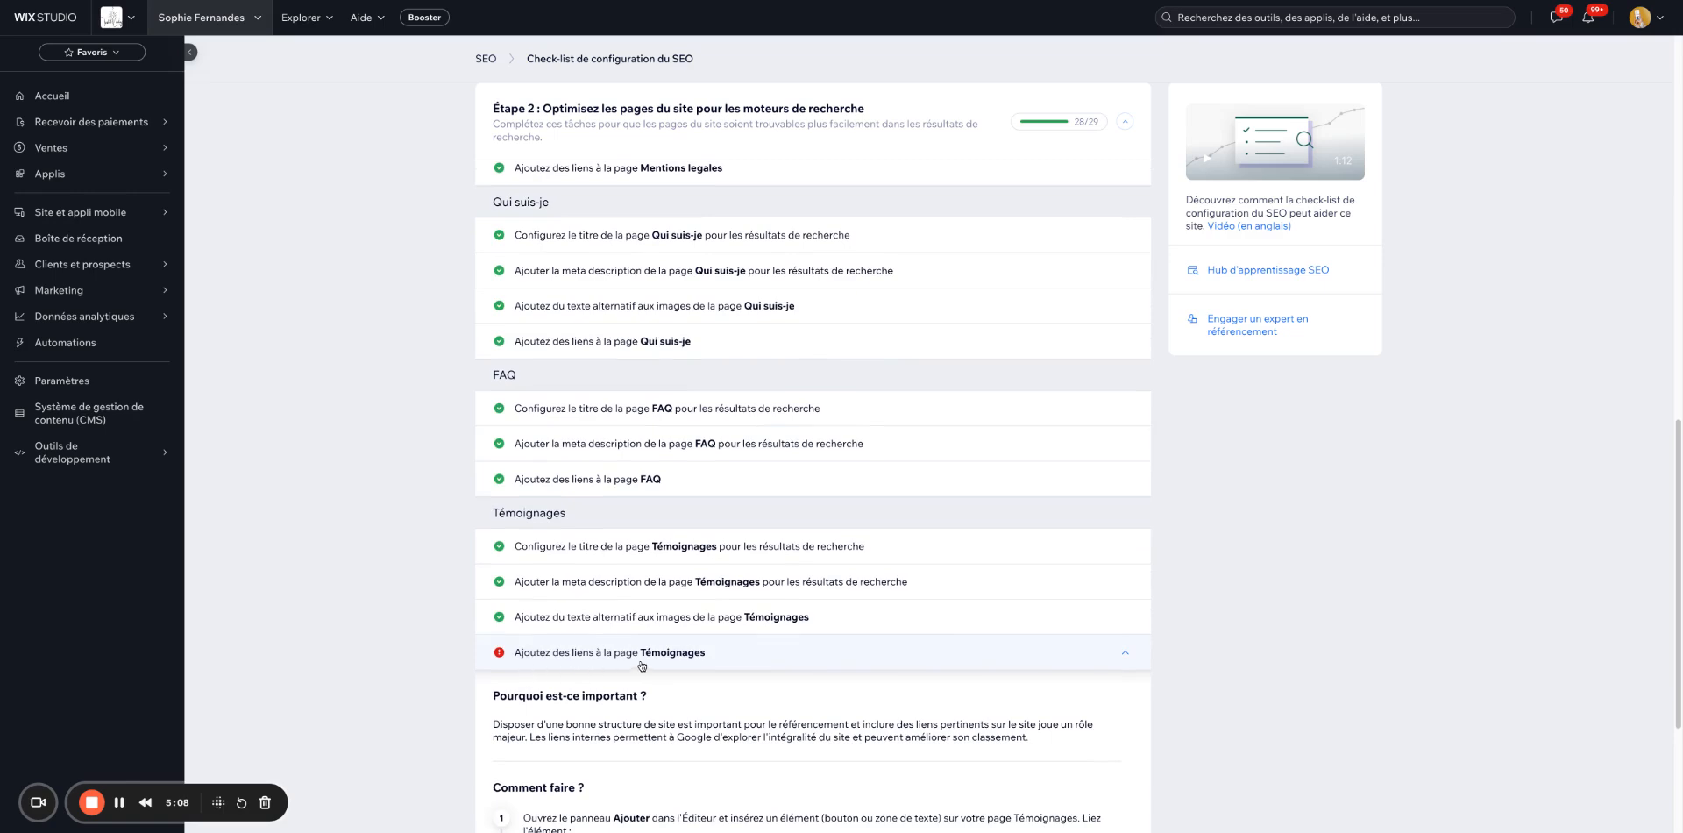
pyautogui.scroll(-3, 643, 665)
pyautogui.scroll(-10, 637, 623)
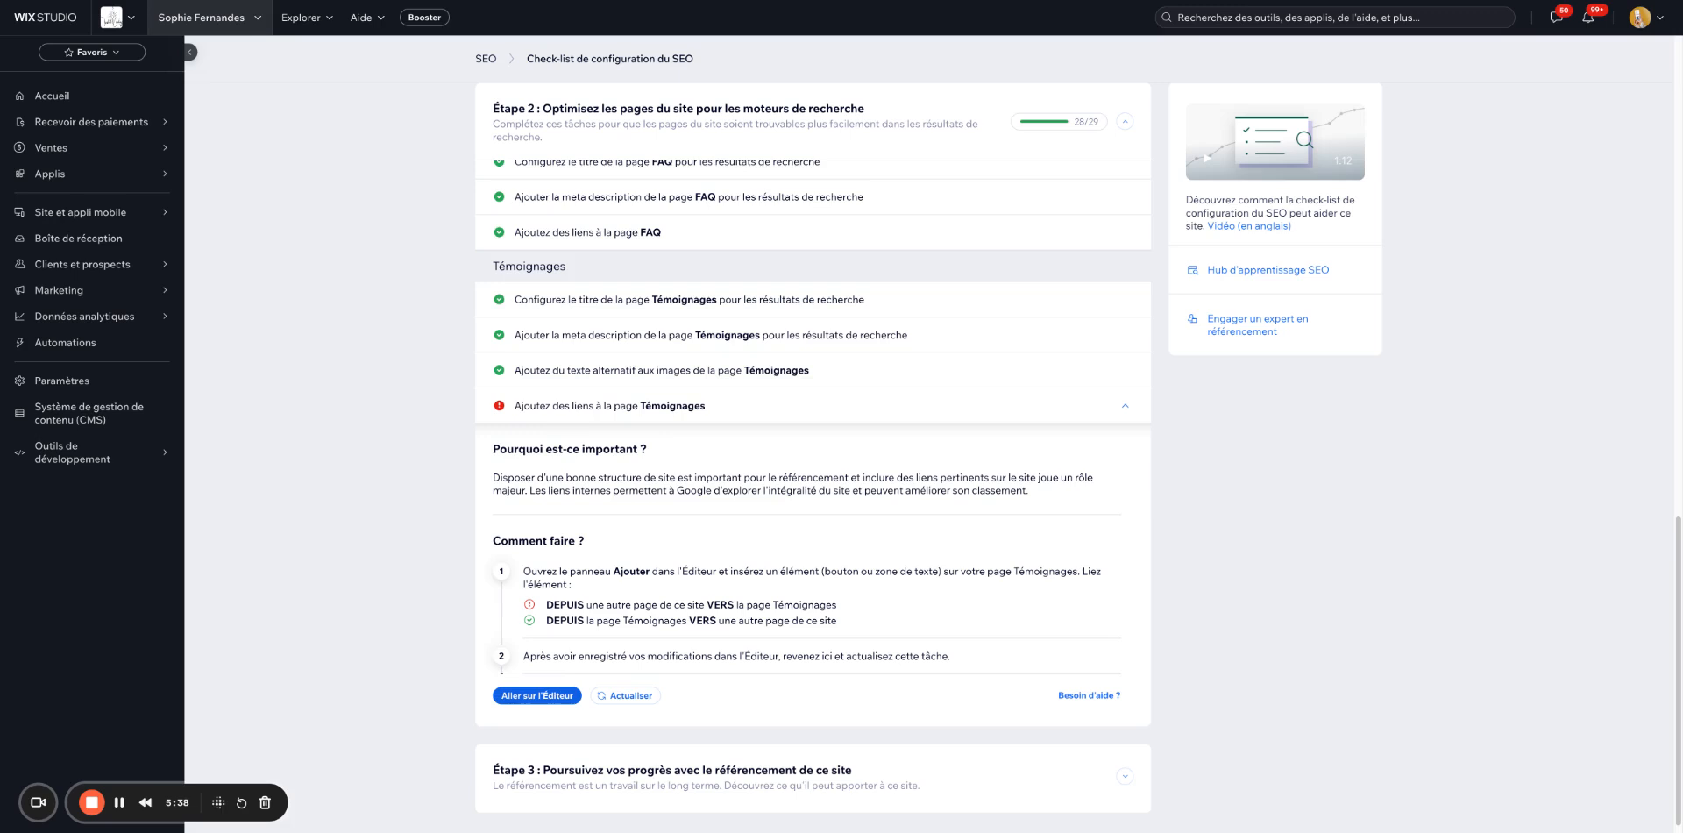
pyautogui.scroll(-1, 450, 517)
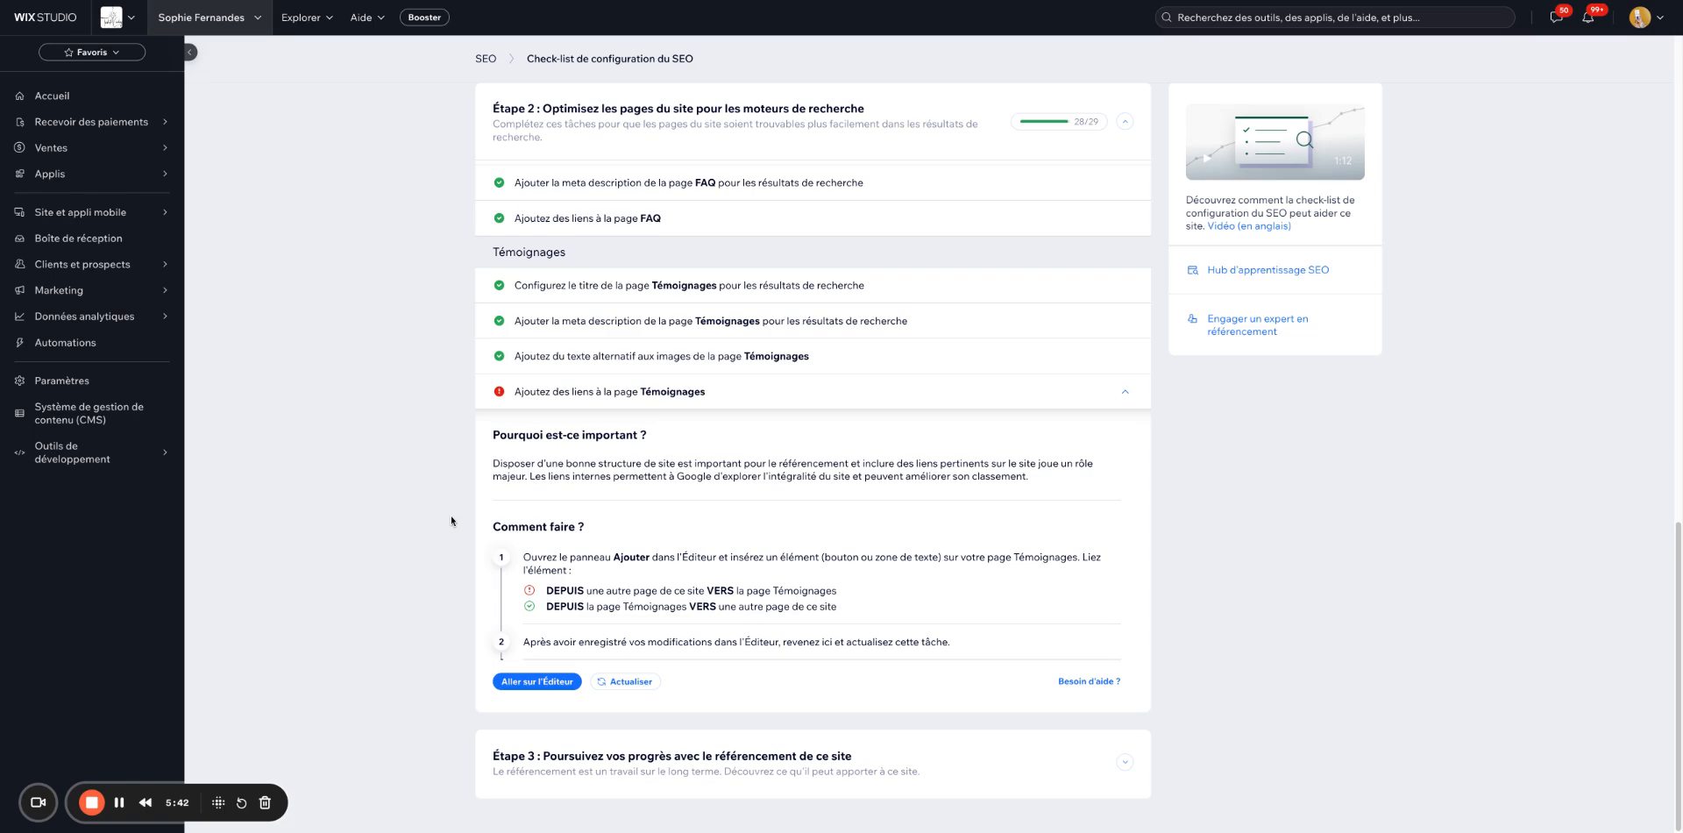
pyautogui.scroll(10, 450, 515)
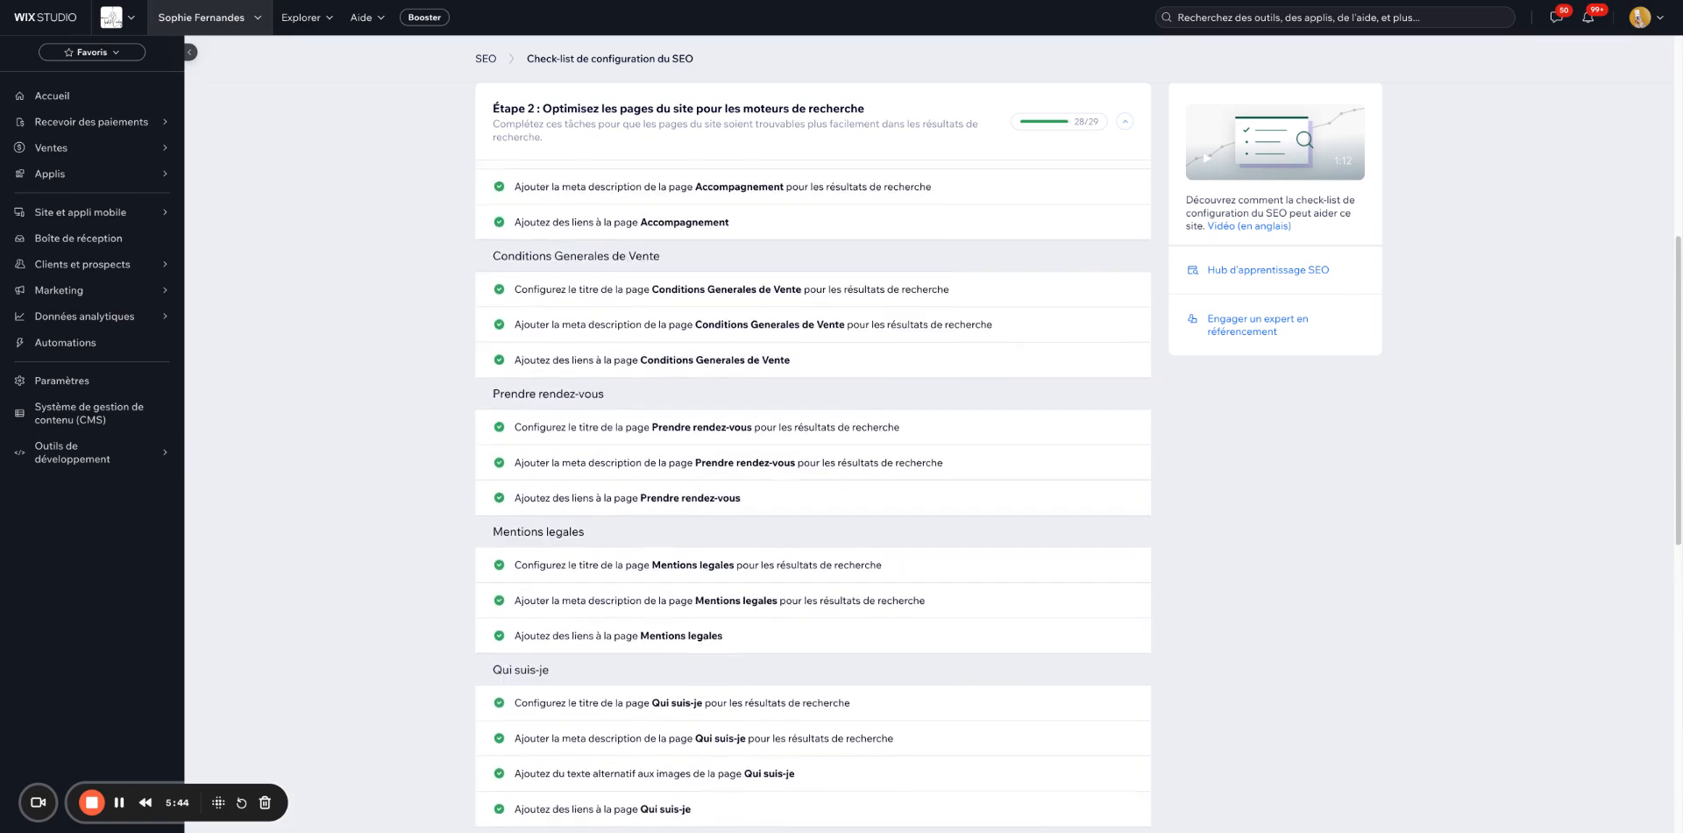
pyautogui.scroll(6, 813, 456)
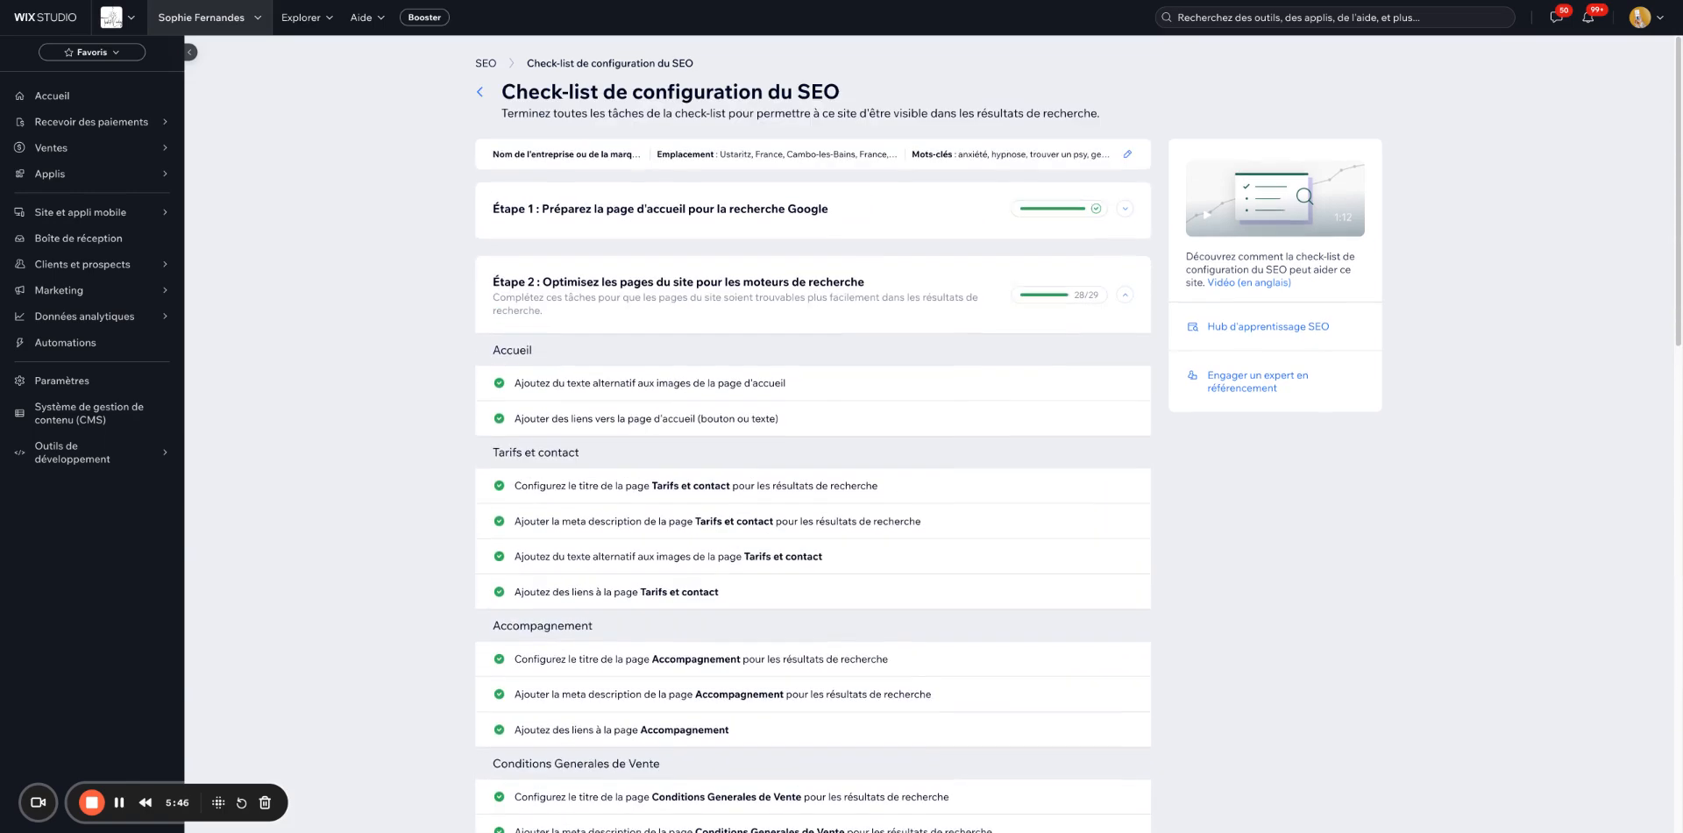